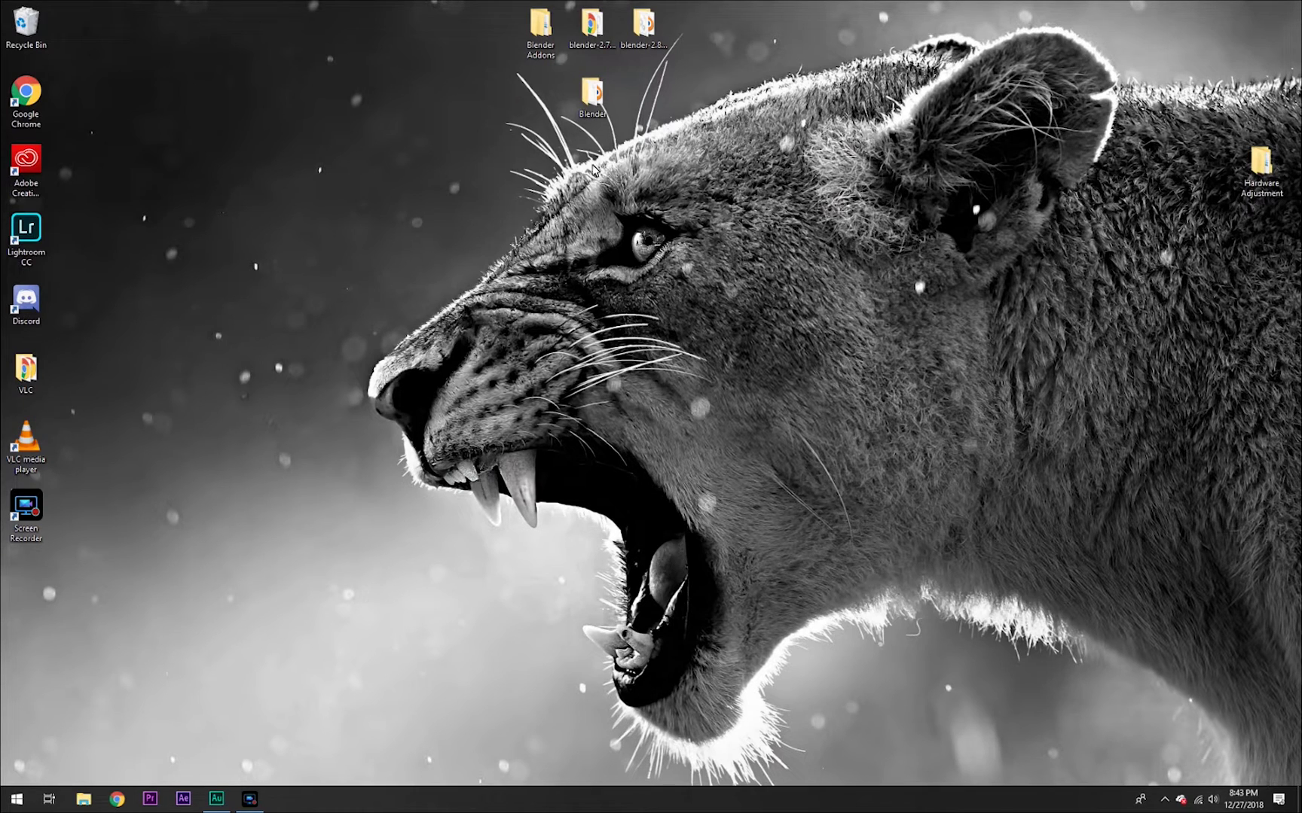
Launch Blender from the blender-2.80 folder on the desktop and dismiss the splash screen
{"action": "double_click", "coordinate": [631, 40]}
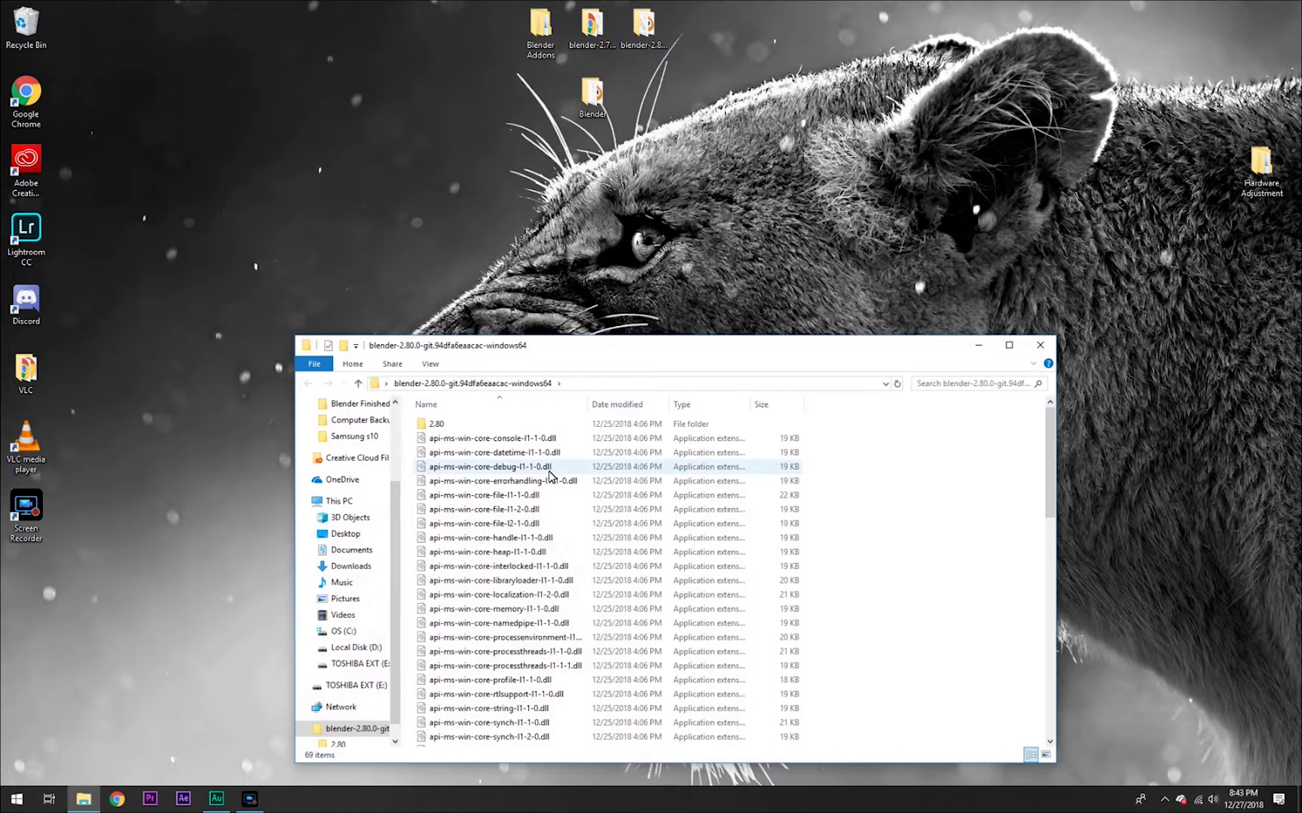
{"action": "scroll", "coordinate": [548, 545], "scroll_direction": "down", "scroll_amount": 10}
{"action": "scroll", "coordinate": [549, 544], "scroll_direction": "down", "scroll_amount": 4}
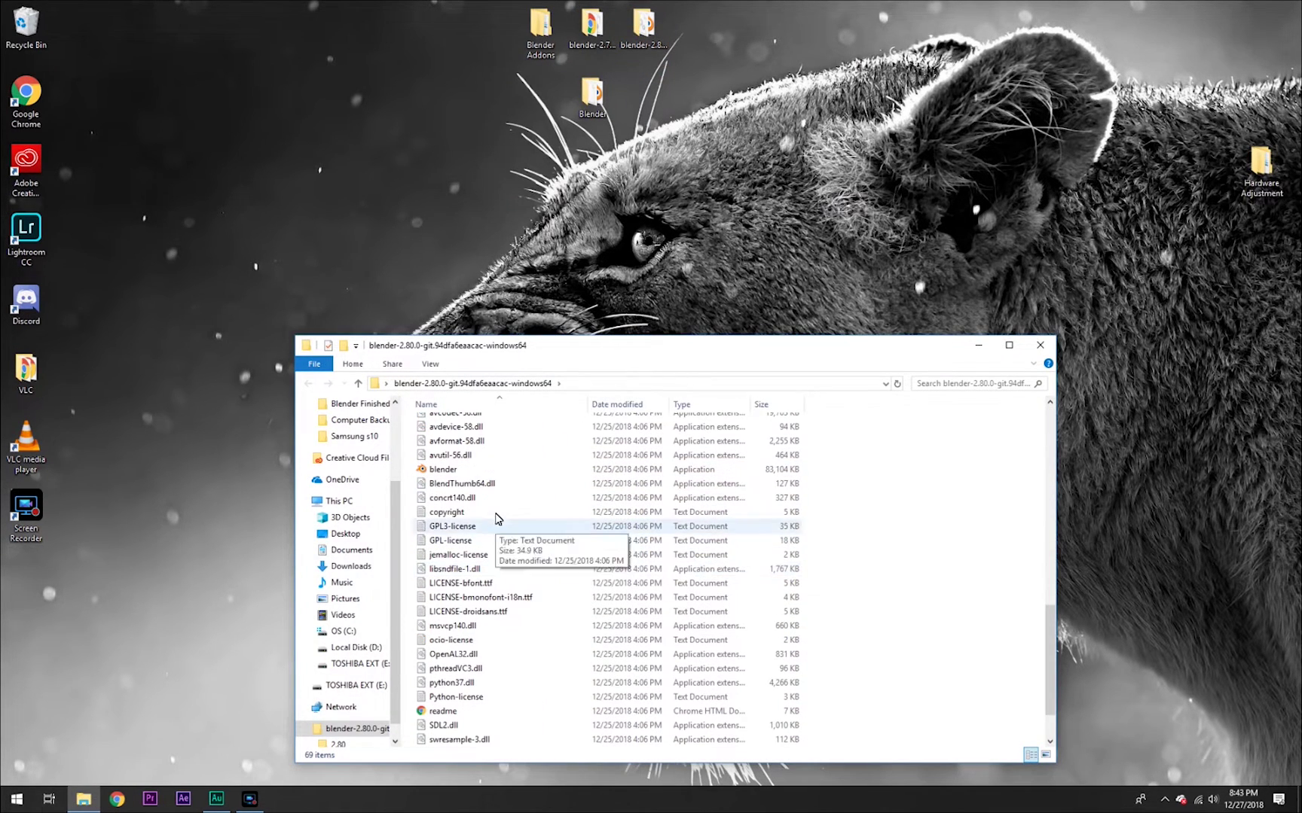
{"action": "left_click", "coordinate": [507, 478]}
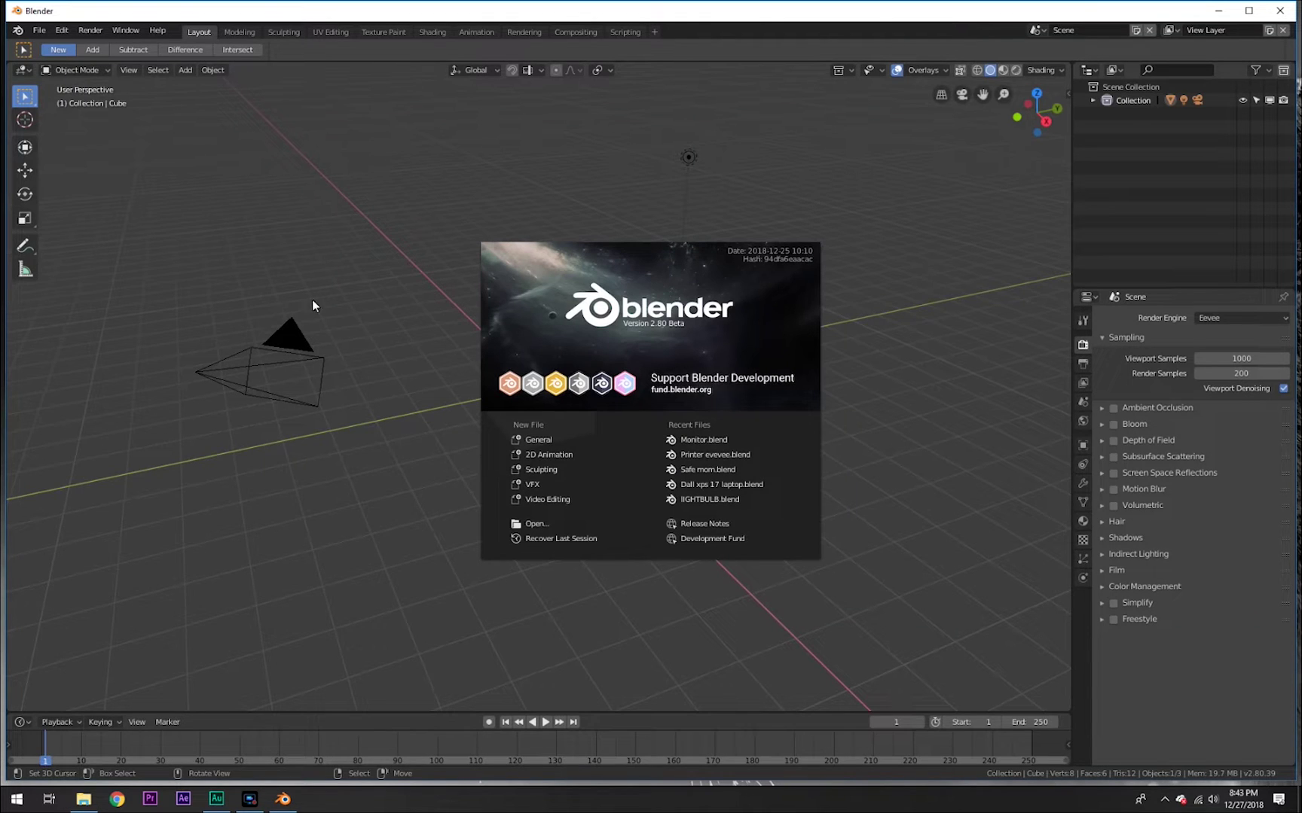
{"action": "left_click", "coordinate": [418, 303]}
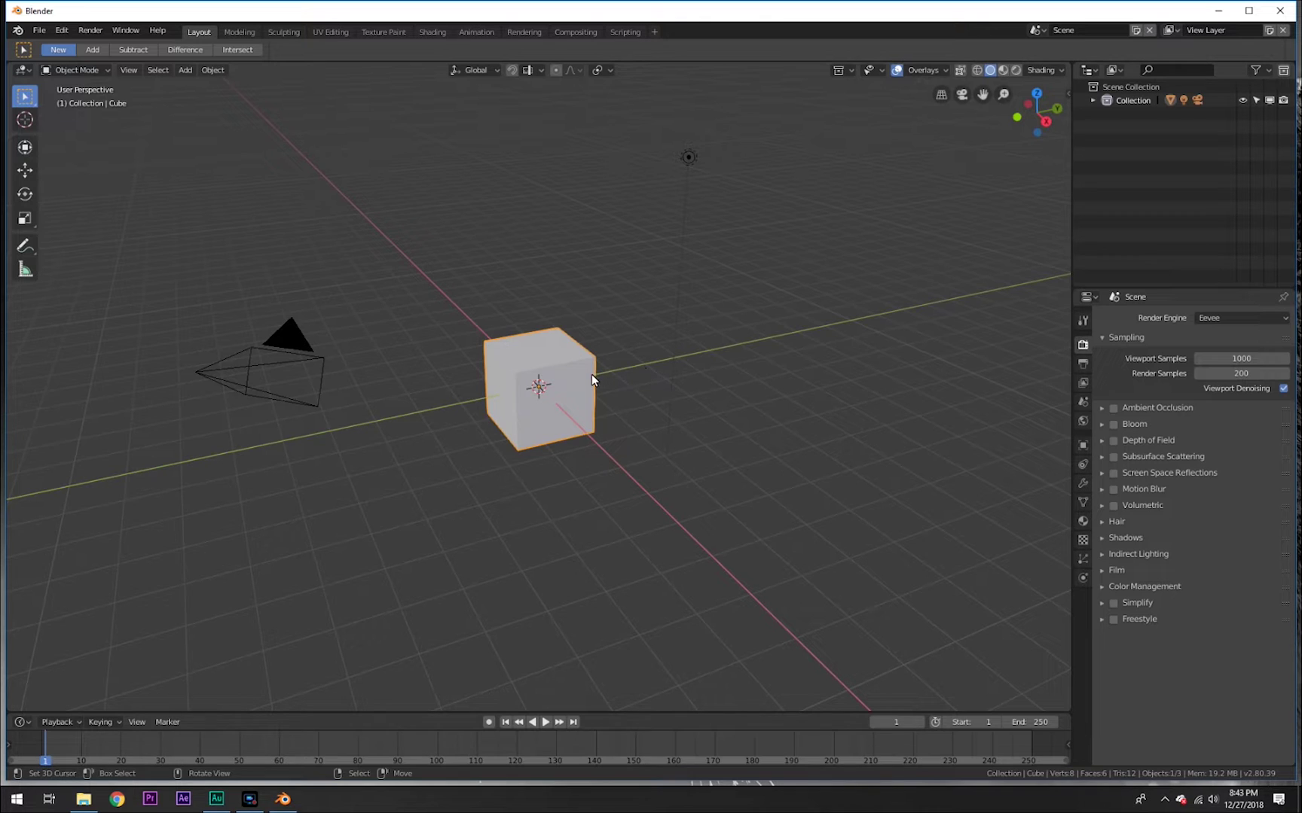
Delete all the default objects, add a mesh plane at the origin and scale it up into a large floor
{"action": "middle_click_drag", "start_coordinate": [559, 366], "coordinate": [657, 386]}
{"action": "key", "text": "alt+a"}
{"action": "key", "text": "Delete"}
{"action": "key", "text": "shift+a"}
{"action": "left_click", "coordinate": [563, 346]}
{"action": "key", "text": "s"}
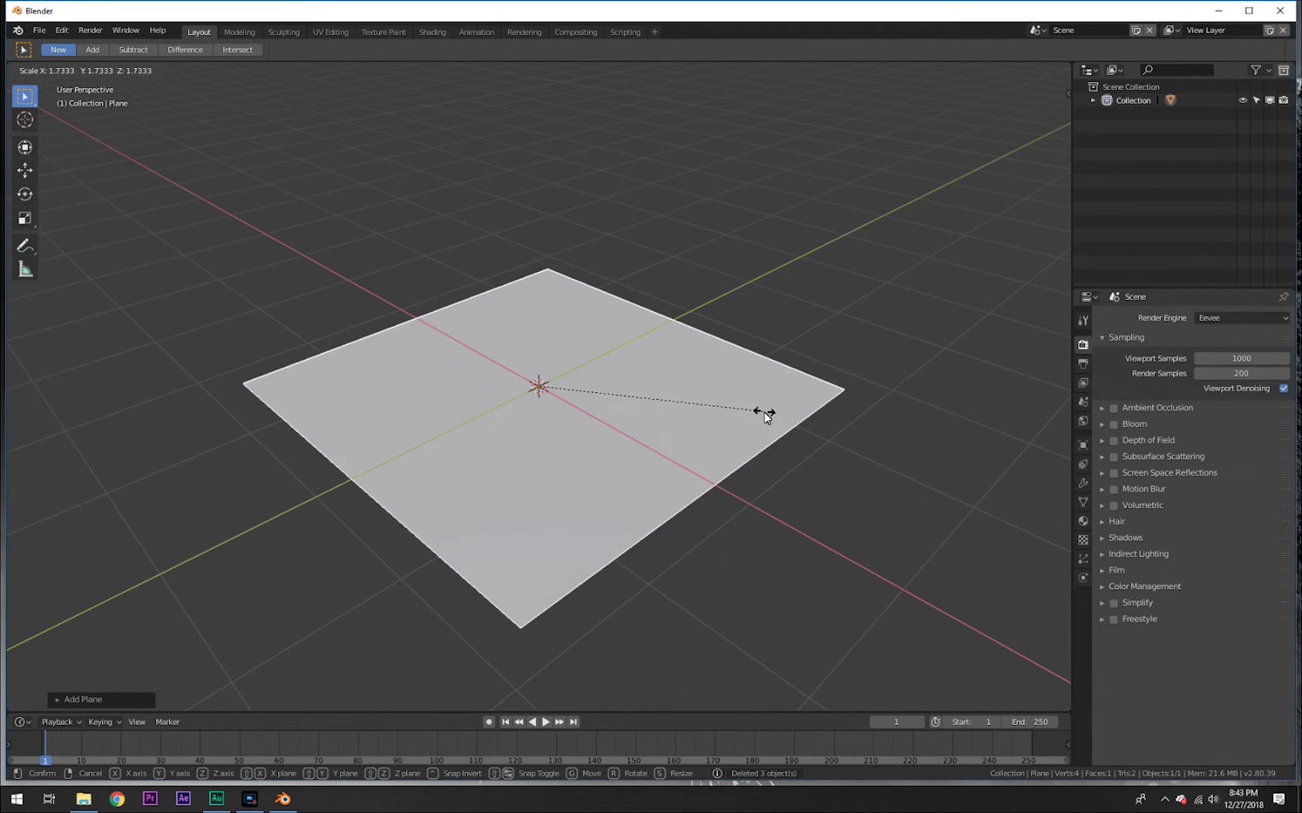
{"action": "type", "text": "10"}
{"action": "key", "text": "Return"}
Divide the plane into three equal strips with two parallel loop cuts in Edit Mode
{"action": "scroll", "coordinate": [764, 412], "scroll_direction": "down", "scroll_amount": 5}
{"action": "middle_click_drag", "start_coordinate": [638, 448], "coordinate": [650, 451]}
{"action": "key", "text": "Tab"}
{"action": "key", "text": "alt+a"}
{"action": "scroll", "coordinate": [637, 444], "scroll_direction": "down", "scroll_amount": 2}
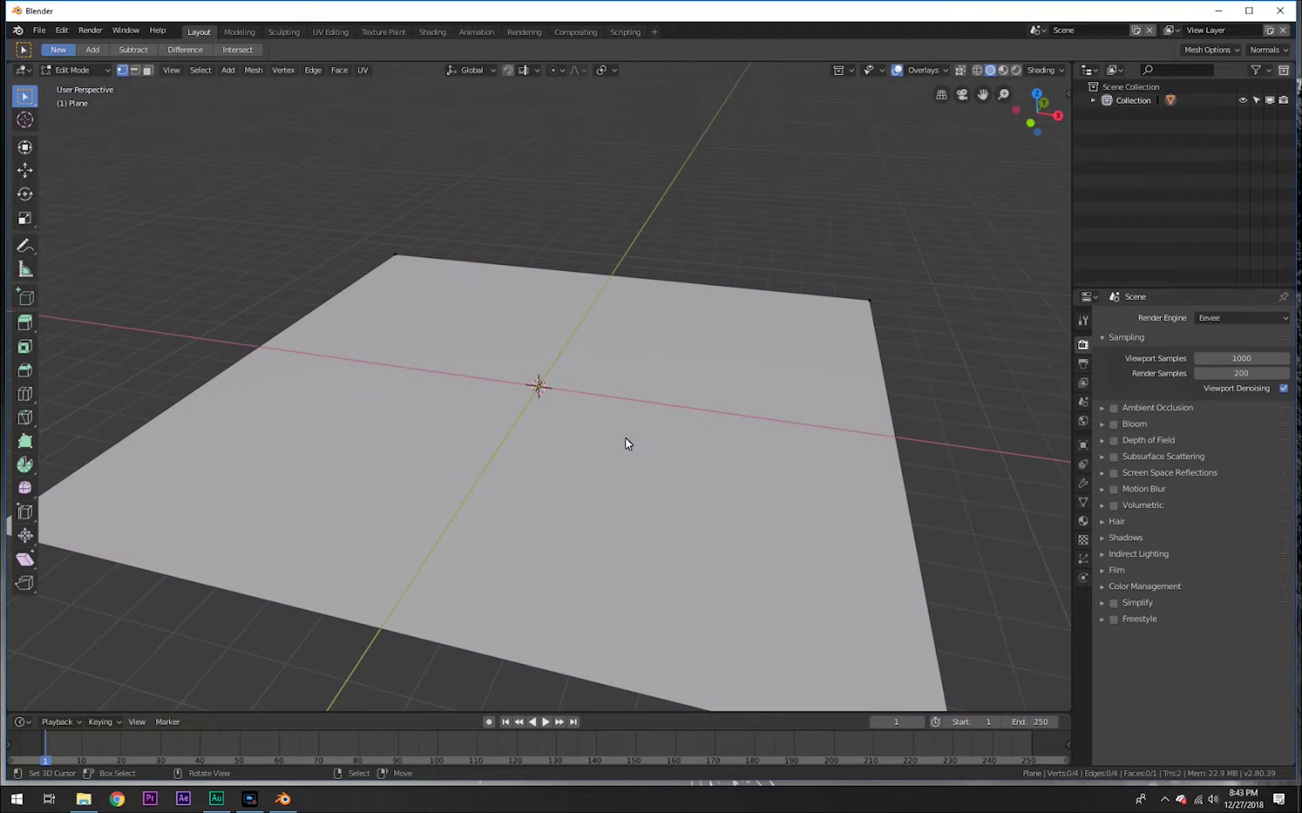
{"action": "key", "text": "ctrl+r"}
{"action": "scroll", "coordinate": [581, 271], "scroll_direction": "up", "scroll_amount": 1}
{"action": "left_click", "coordinate": [581, 270]}
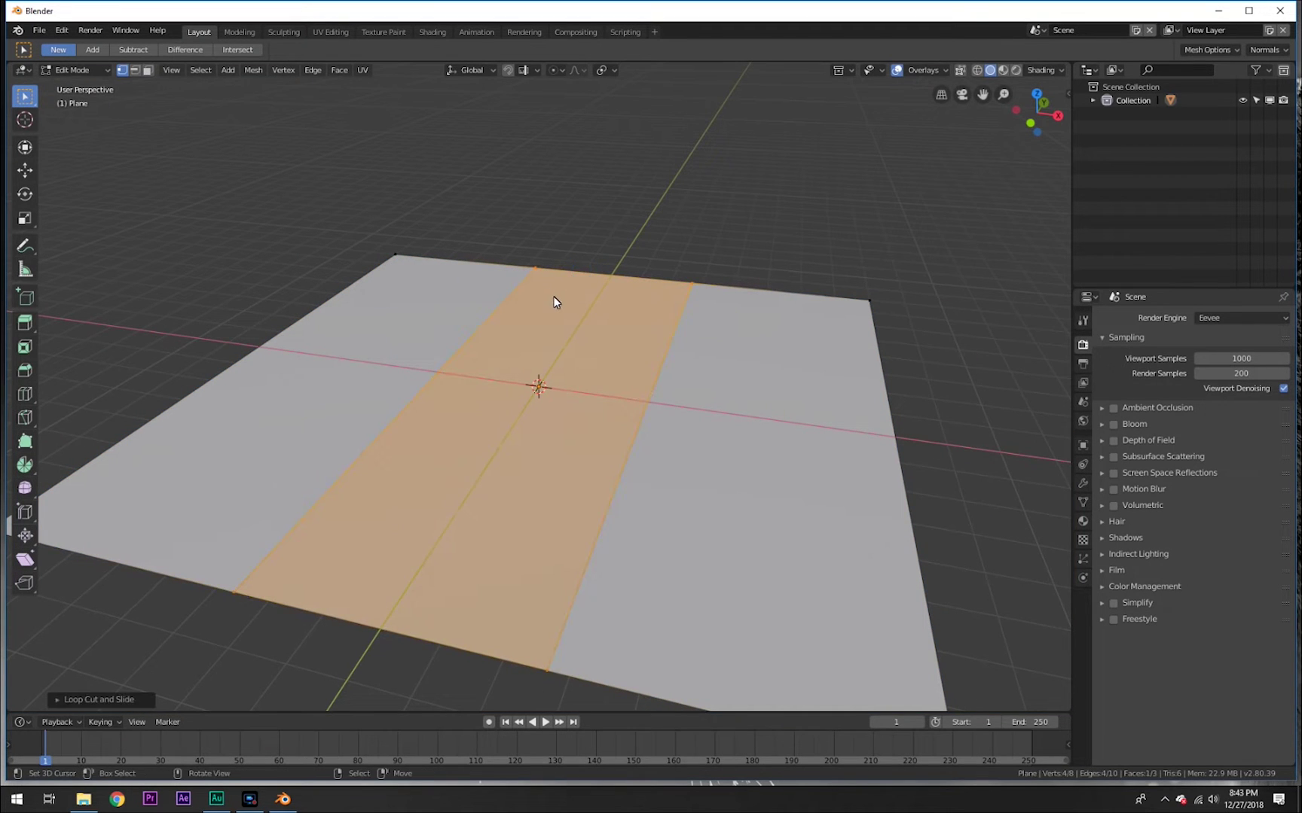
{"action": "key", "text": "ctrl+z"}
{"action": "key", "text": "ctrl+shift+z"}
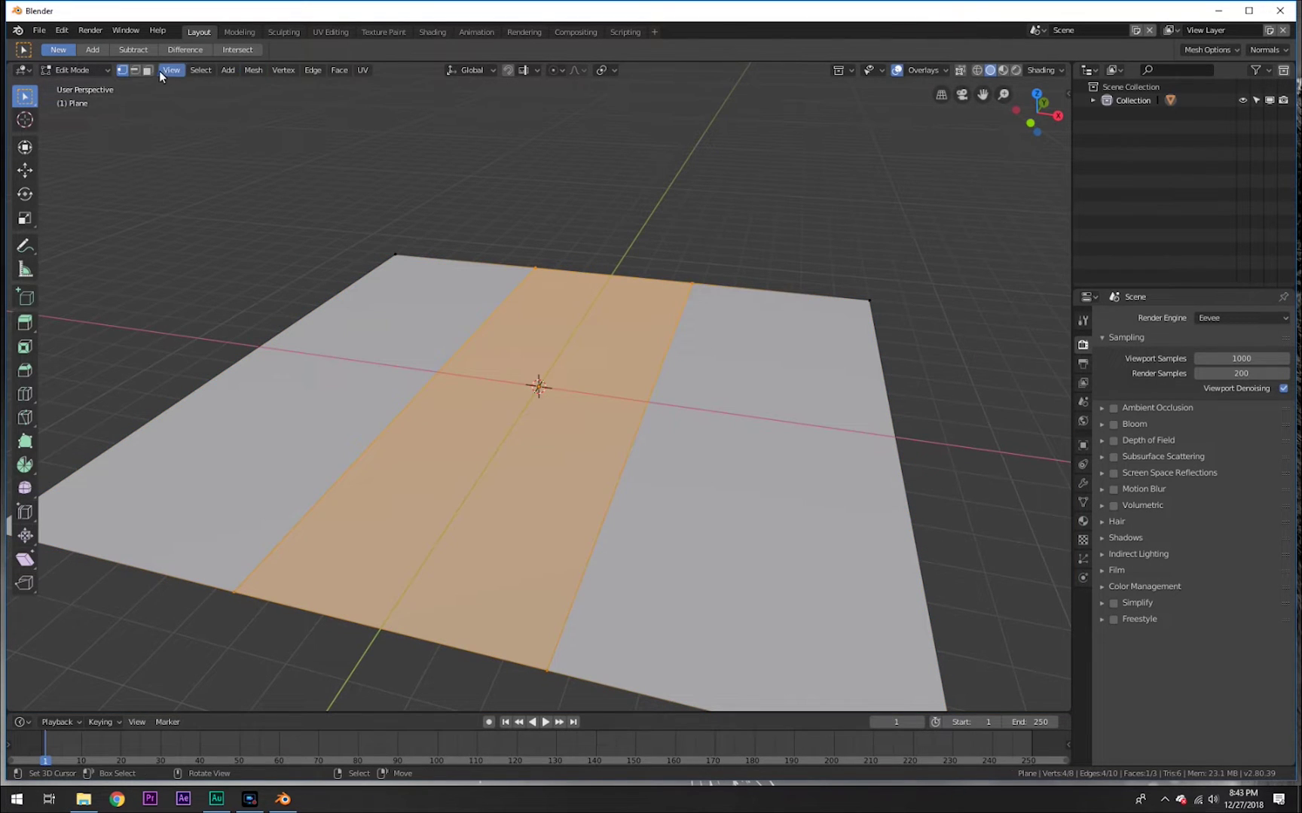
Extrude the plane's middle strip upward into a raised platform and return to Object Mode
{"action": "key", "text": "e"}
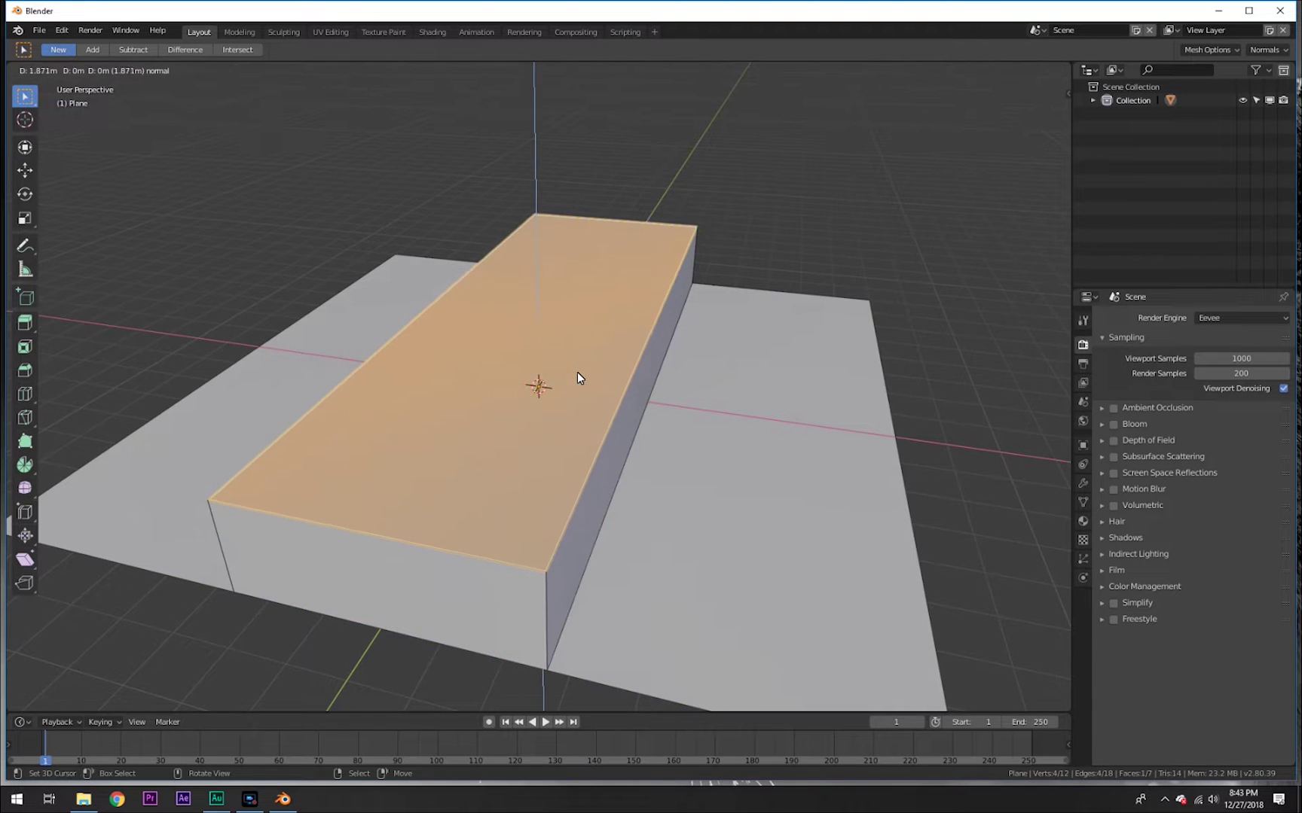
{"action": "left_click", "coordinate": [567, 415]}
{"action": "key", "text": "Tab"}
Add a UV sphere and raise it along the Z axis to float above the raised platform
{"action": "middle_click_drag", "start_coordinate": [567, 415], "coordinate": [469, 349]}
{"action": "key", "text": "shift+a"}
{"action": "mouse_move", "coordinate": [468, 350]}
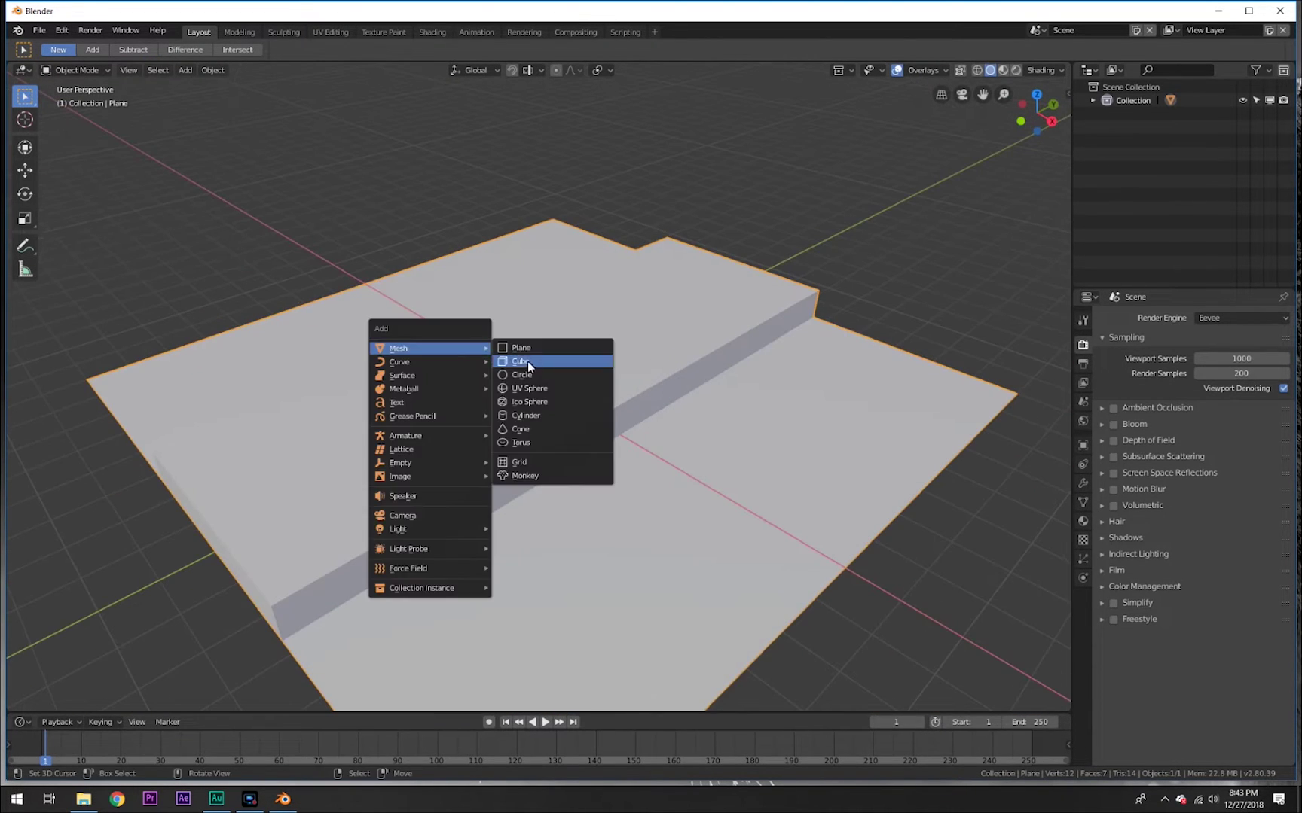
{"action": "left_click", "coordinate": [533, 388]}
{"action": "middle_click_drag", "start_coordinate": [536, 391], "coordinate": [517, 405]}
{"action": "key", "text": "g"}
{"action": "key", "text": "z"}
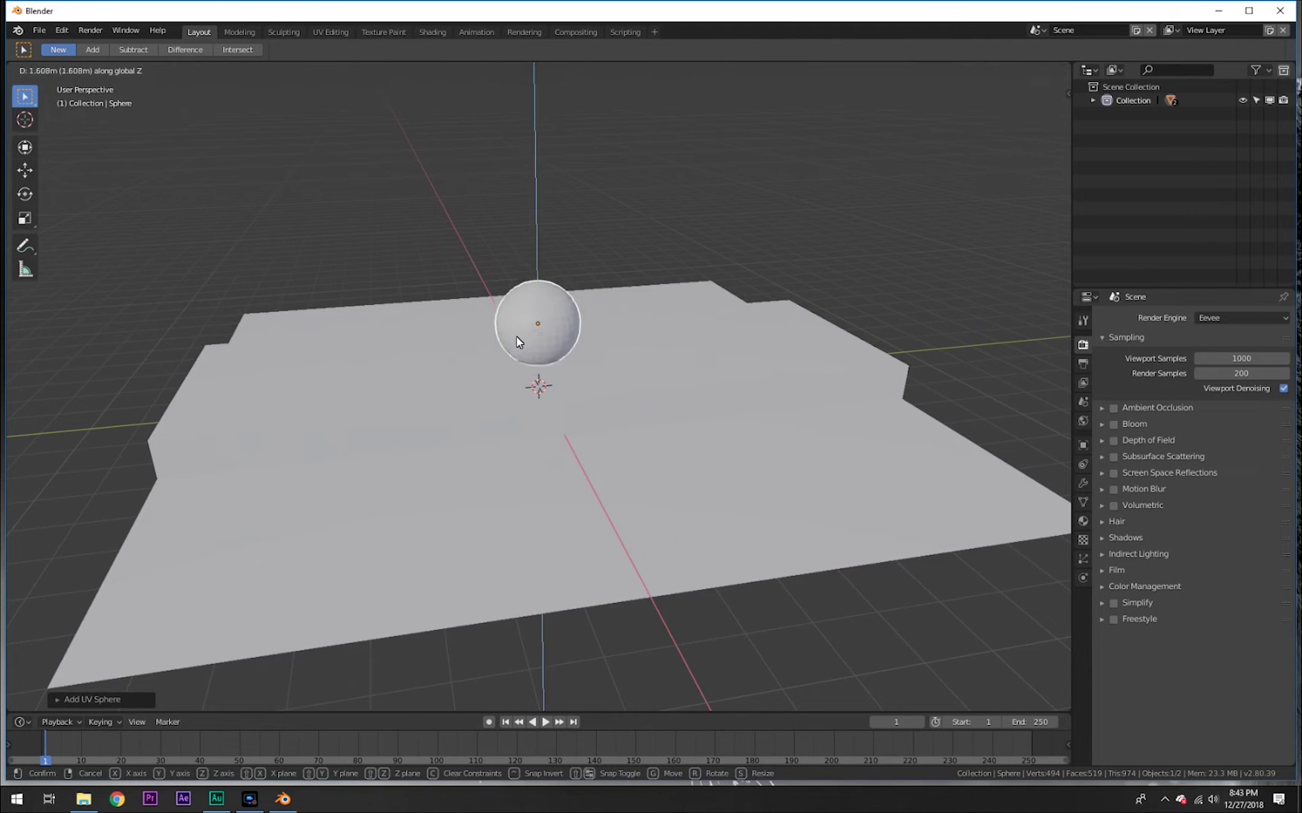
{"action": "left_click", "coordinate": [529, 328]}
Apply smooth shading to the sphere
{"action": "middle_click_drag", "start_coordinate": [530, 328], "coordinate": [548, 340]}
{"action": "right_click", "coordinate": [549, 339]}
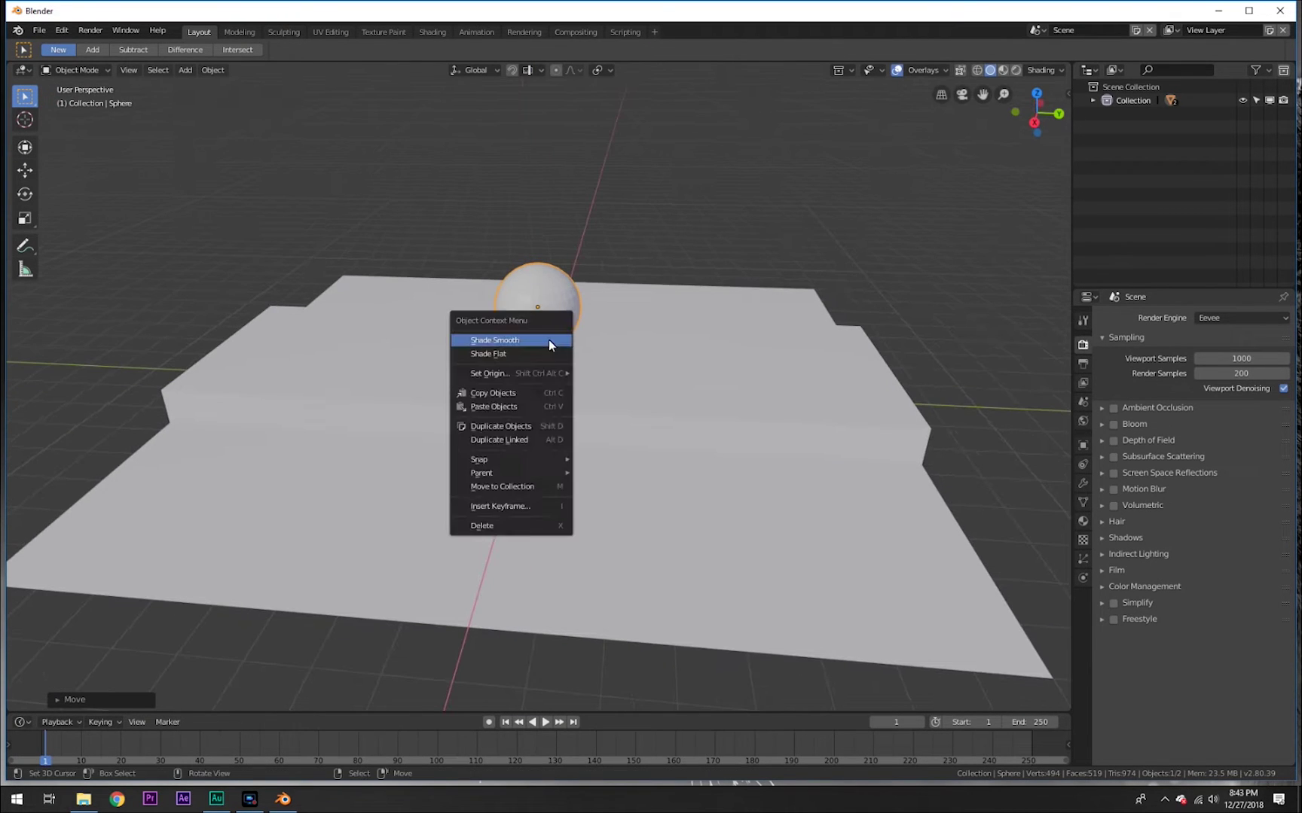
{"action": "left_click", "coordinate": [548, 343]}
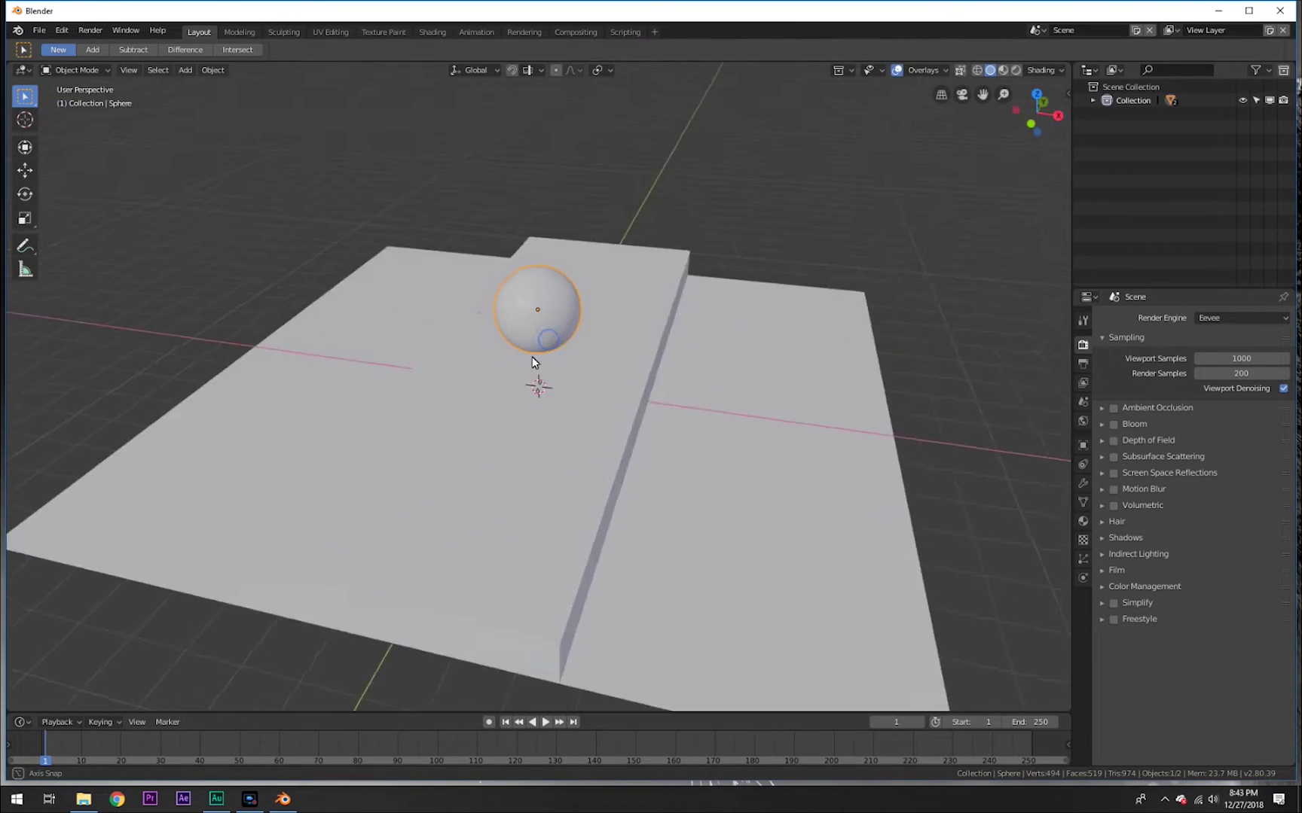
Give the sphere a new material named Emission, using the Emission surface shader with a strength of 12.1
{"action": "scroll", "coordinate": [578, 357], "scroll_direction": "up", "scroll_amount": 4}
{"action": "middle_click_drag", "start_coordinate": [533, 357], "coordinate": [554, 339]}
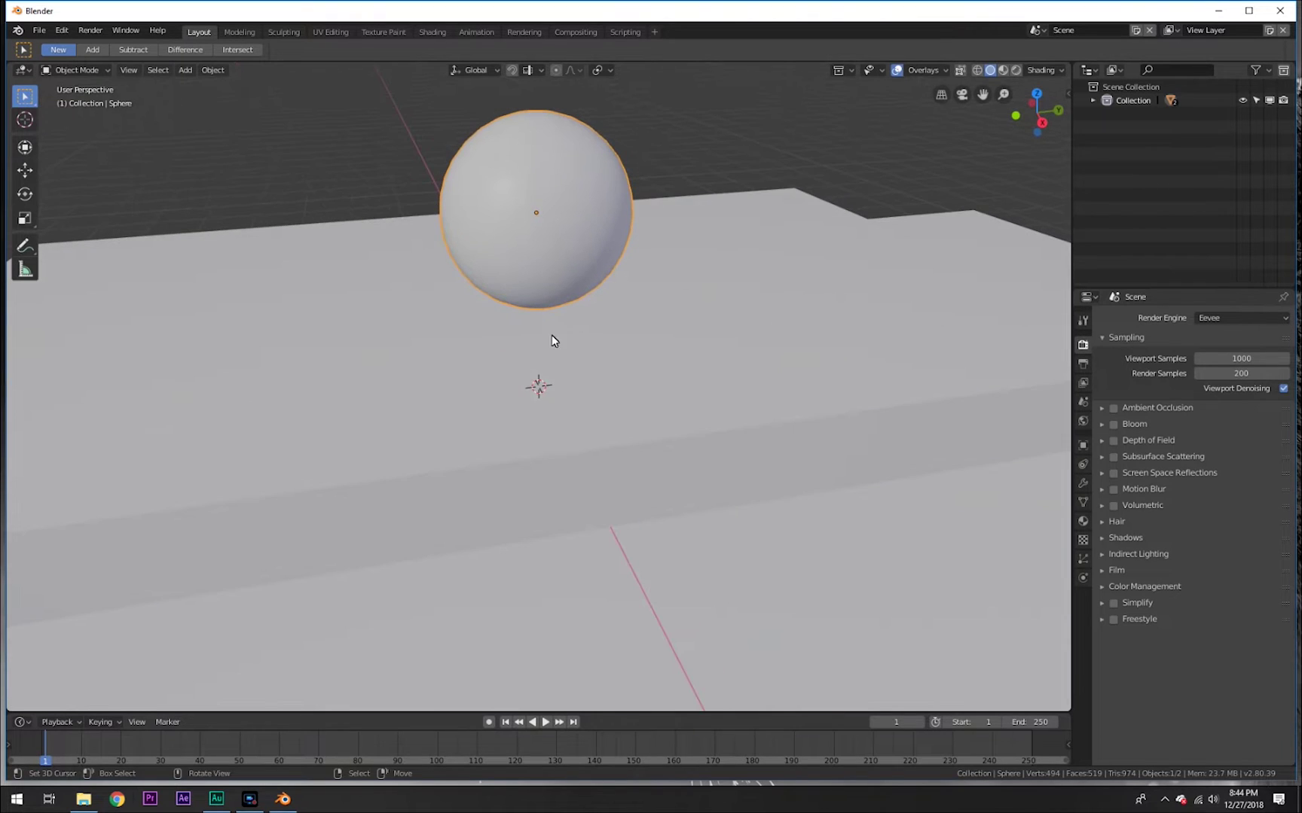
{"action": "left_click", "coordinate": [1083, 521]}
{"action": "left_click", "coordinate": [1166, 380]}
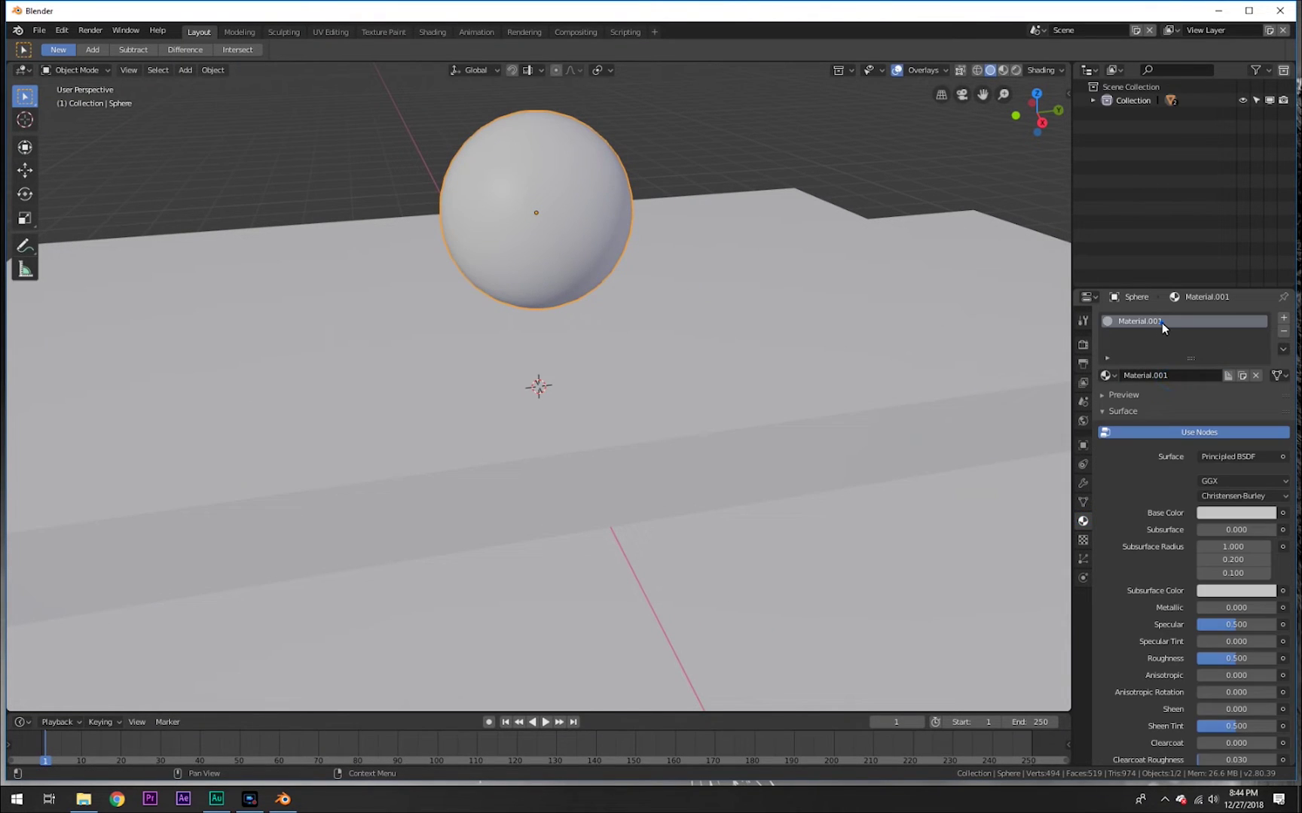
{"action": "left_click", "coordinate": [1161, 322]}
{"action": "type", "text": "Emission"}
{"action": "key", "text": "Return"}
{"action": "left_click", "coordinate": [1223, 454]}
{"action": "left_click", "coordinate": [1205, 354]}
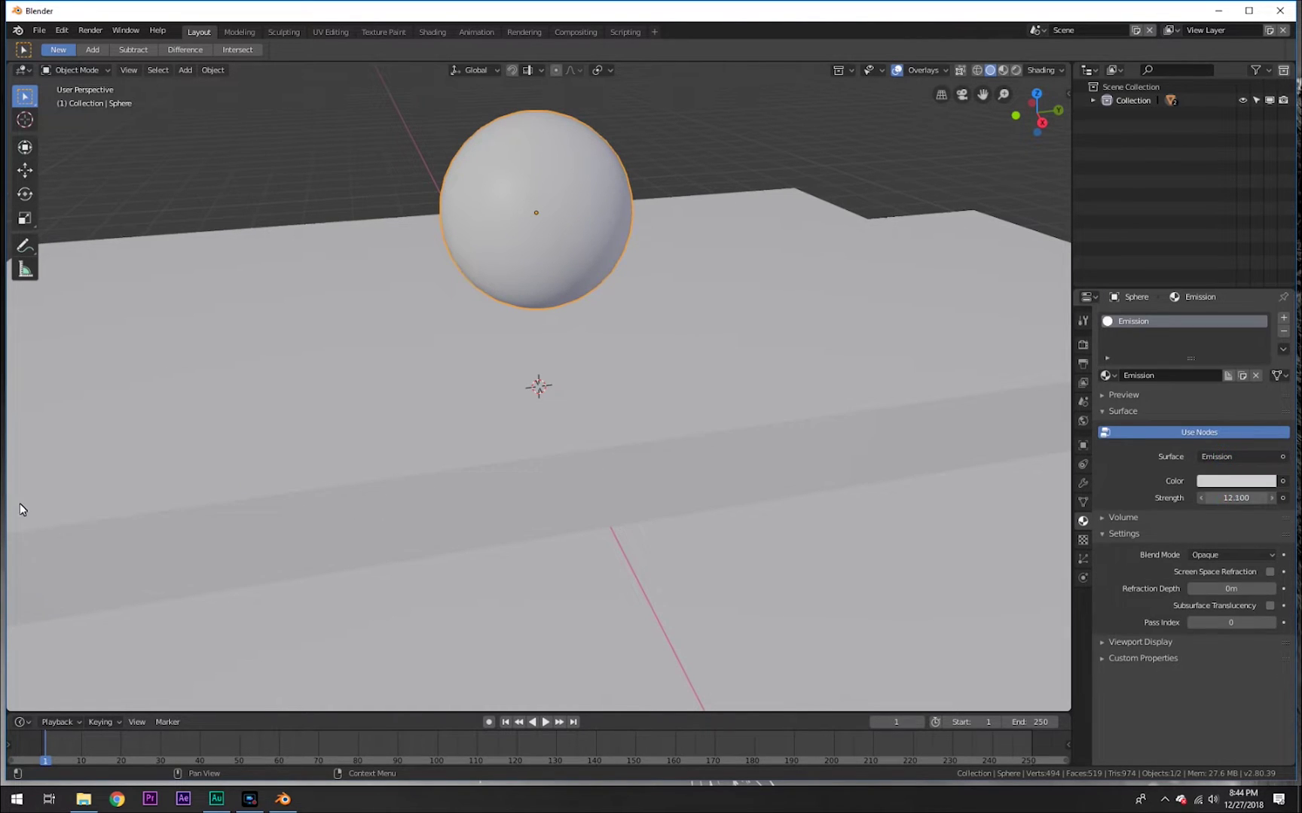
Examine how the glowing sphere lights the plane in Eevee's rendered shading, with the plane selected
{"action": "scroll", "coordinate": [797, 422], "scroll_direction": "down", "scroll_amount": 3}
{"action": "key", "text": "shift+z"}
{"action": "mouse_move", "coordinate": [566, 356]}
{"action": "middle_mouse_down"}
{"action": "mouse_move", "coordinate": [763, 320]}
{"action": "mouse_move", "coordinate": [899, 353]}
{"action": "mouse_move", "coordinate": [586, 342]}
{"action": "mouse_move", "coordinate": [639, 366]}
{"action": "mouse_move", "coordinate": [683, 363]}
{"action": "mouse_move", "coordinate": [636, 354]}
{"action": "mouse_move", "coordinate": [747, 322]}
{"action": "mouse_move", "coordinate": [668, 334]}
{"action": "mouse_move", "coordinate": [607, 322]}
{"action": "middle_mouse_up"}
{"action": "left_click", "coordinate": [641, 349]}
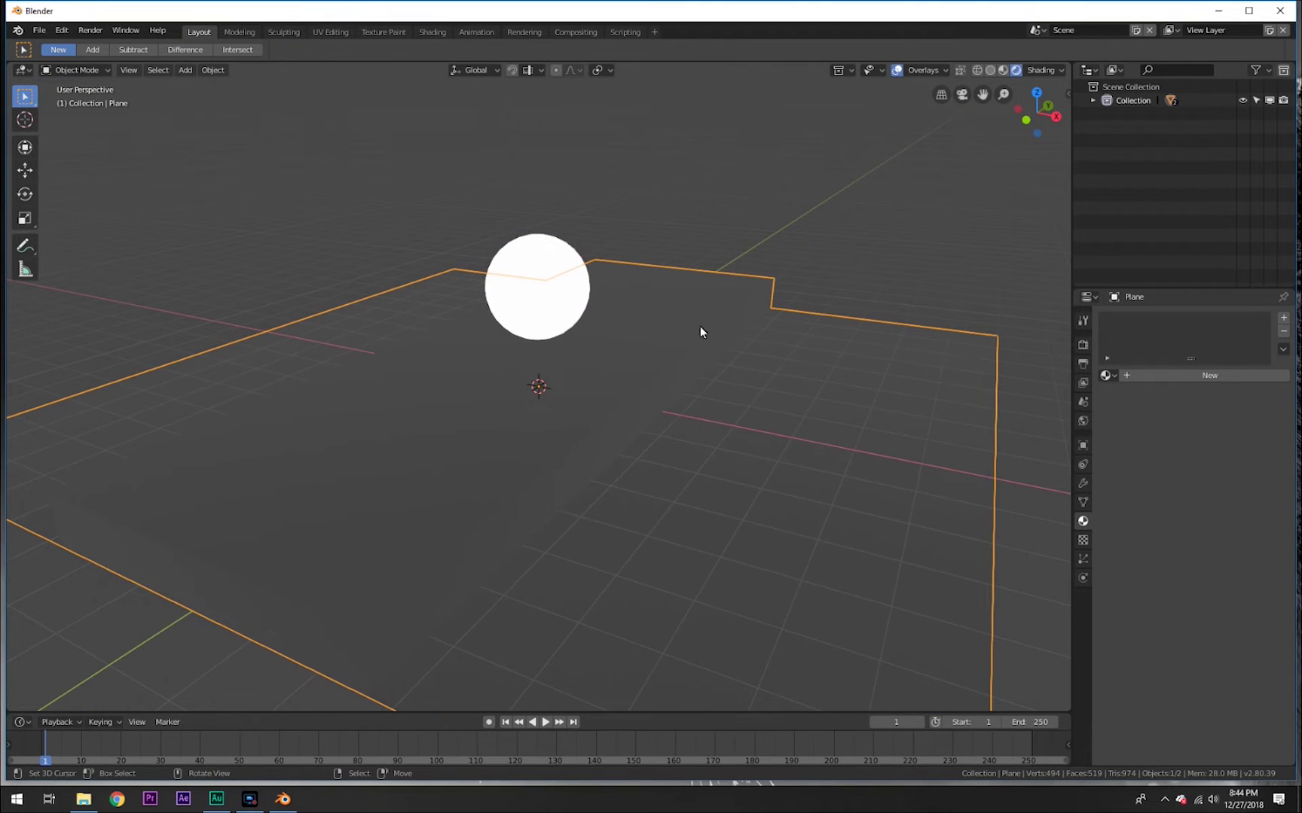
Set the render engine to Cycles and inspect the sphere's light on the plane in rendered shading
{"action": "key", "text": "z"}
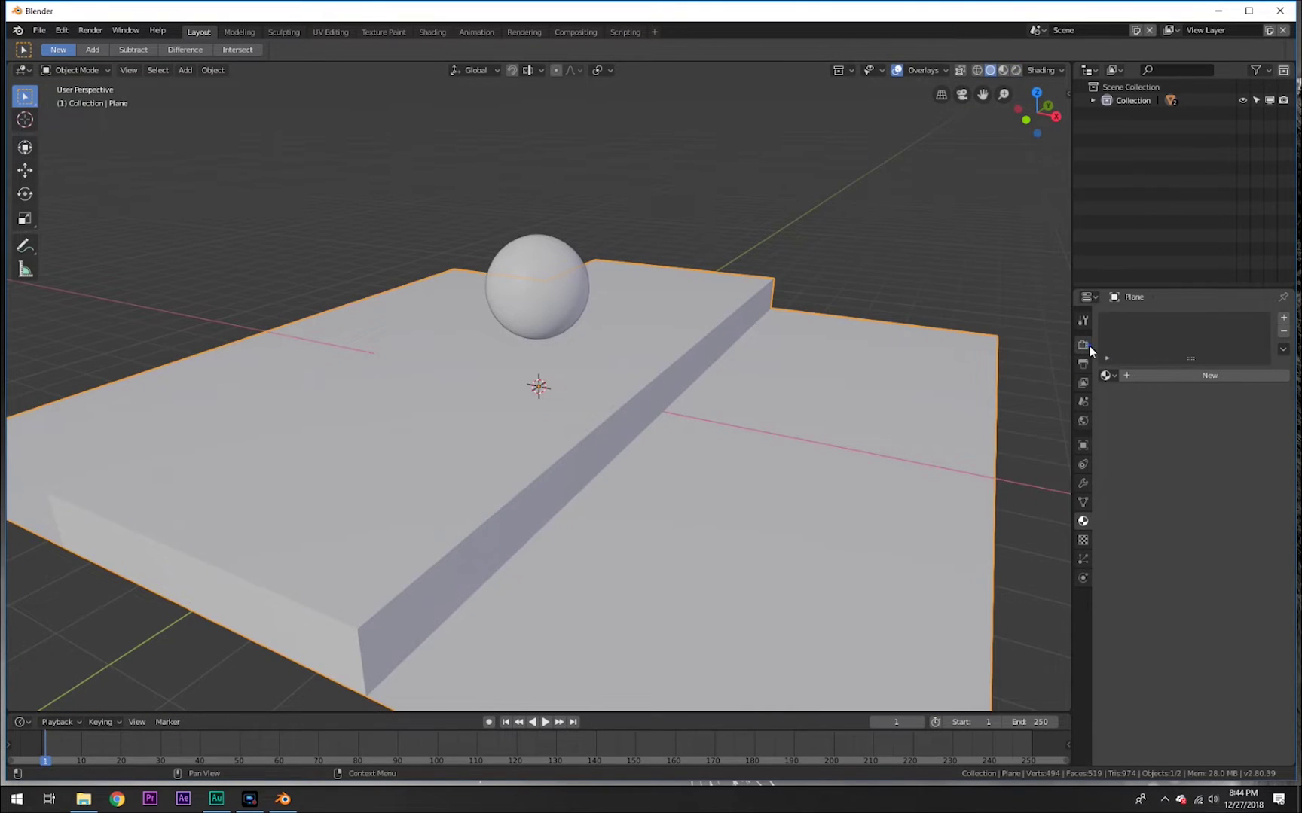
{"action": "left_click", "coordinate": [1083, 346]}
{"action": "left_click", "coordinate": [1224, 273]}
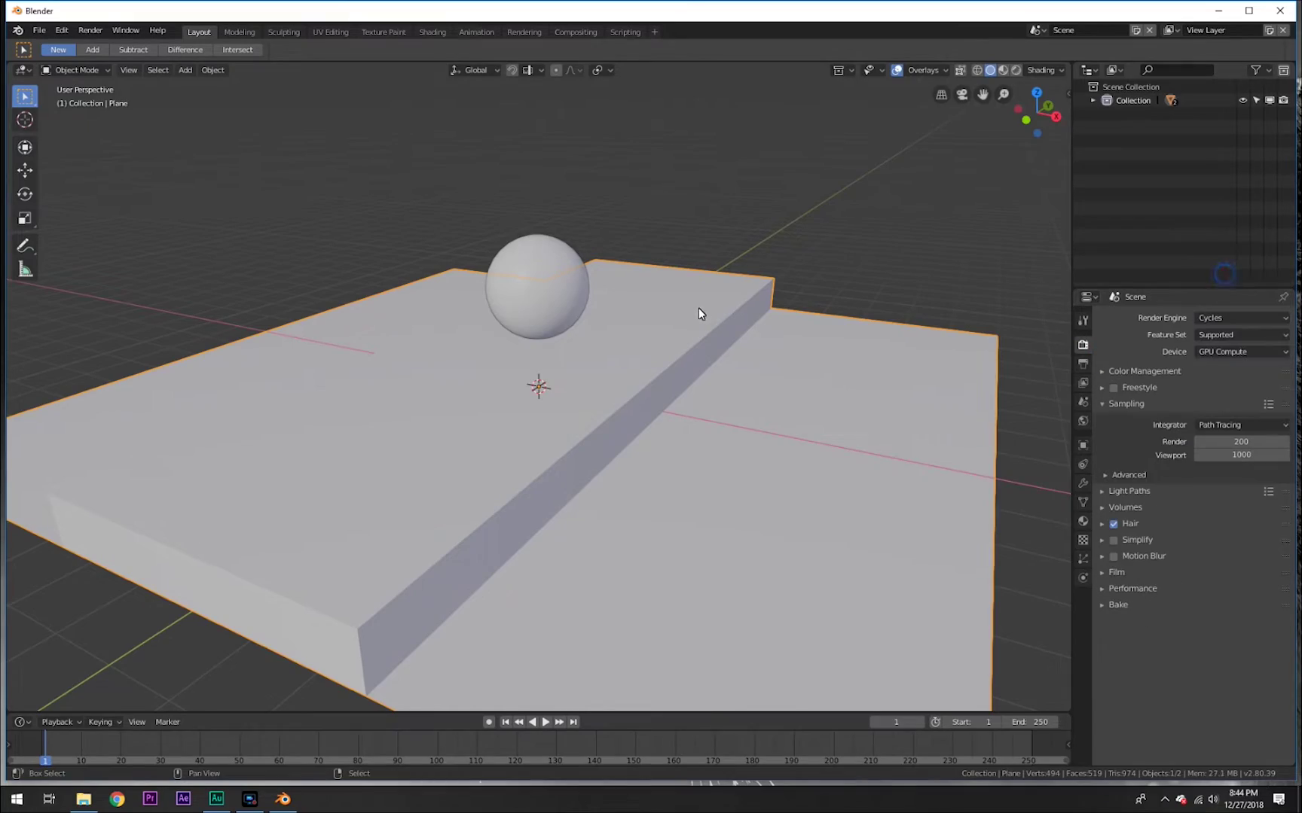
{"action": "key", "text": "z"}
{"action": "middle_click_drag", "start_coordinate": [611, 352], "coordinate": [929, 377]}
Set the render engine back to Eevee and maximize the Blender window
{"action": "left_click", "coordinate": [1205, 317]}
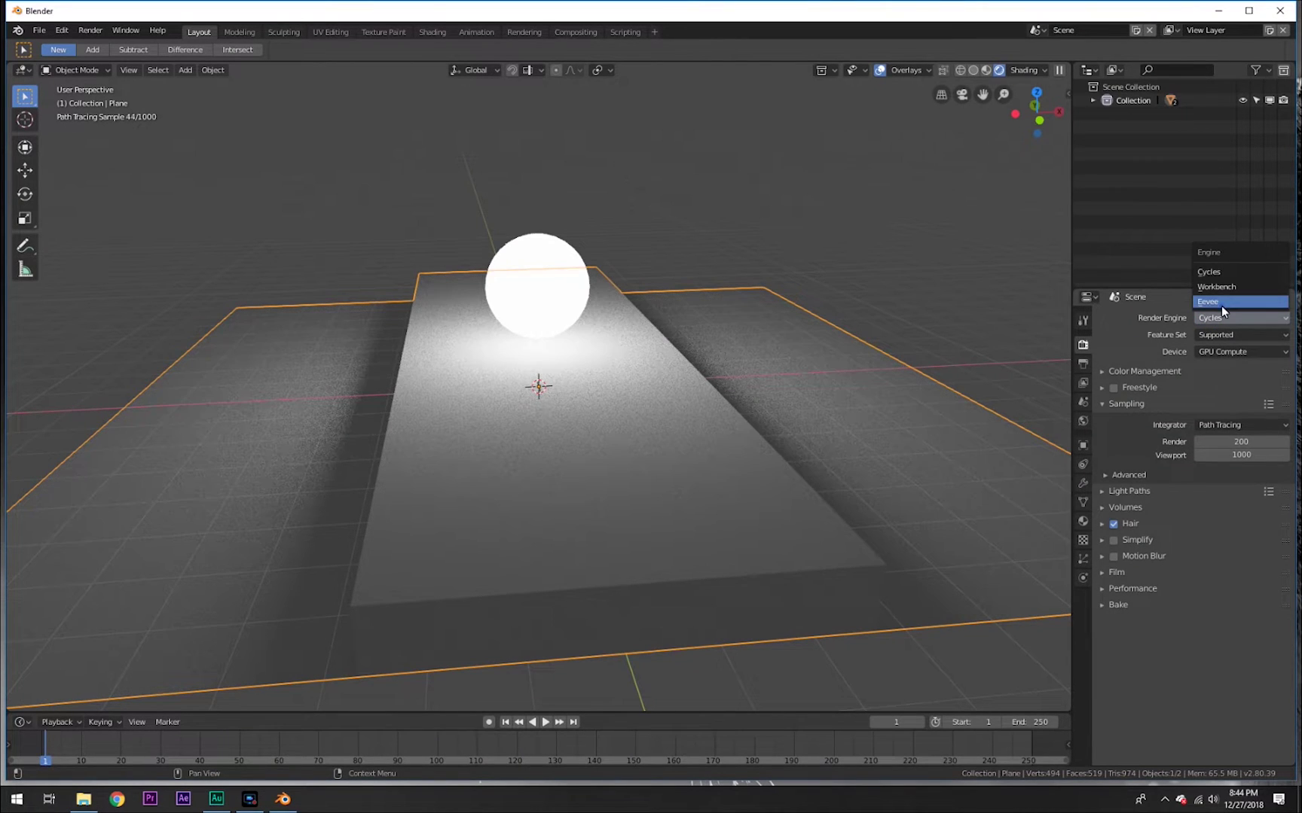
{"action": "left_click", "coordinate": [1220, 302]}
{"action": "left_click", "coordinate": [1264, 11]}
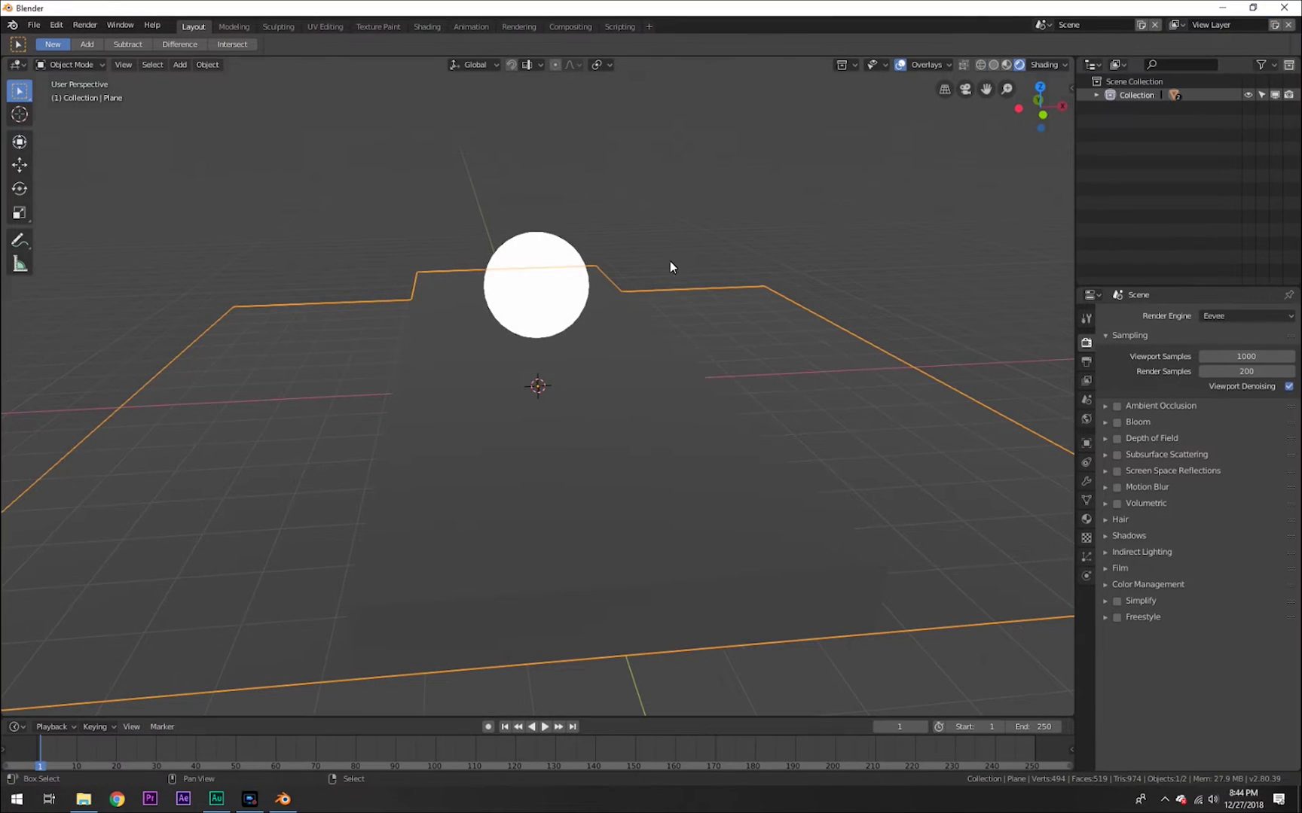
Return the viewport to solid shading and add an Irradiance Volume light probe to the scene
{"action": "key", "text": "shift+z"}
{"action": "middle_click_drag", "start_coordinate": [667, 261], "coordinate": [613, 278]}
{"action": "key", "text": "shift+a"}
{"action": "mouse_move", "coordinate": [612, 278]}
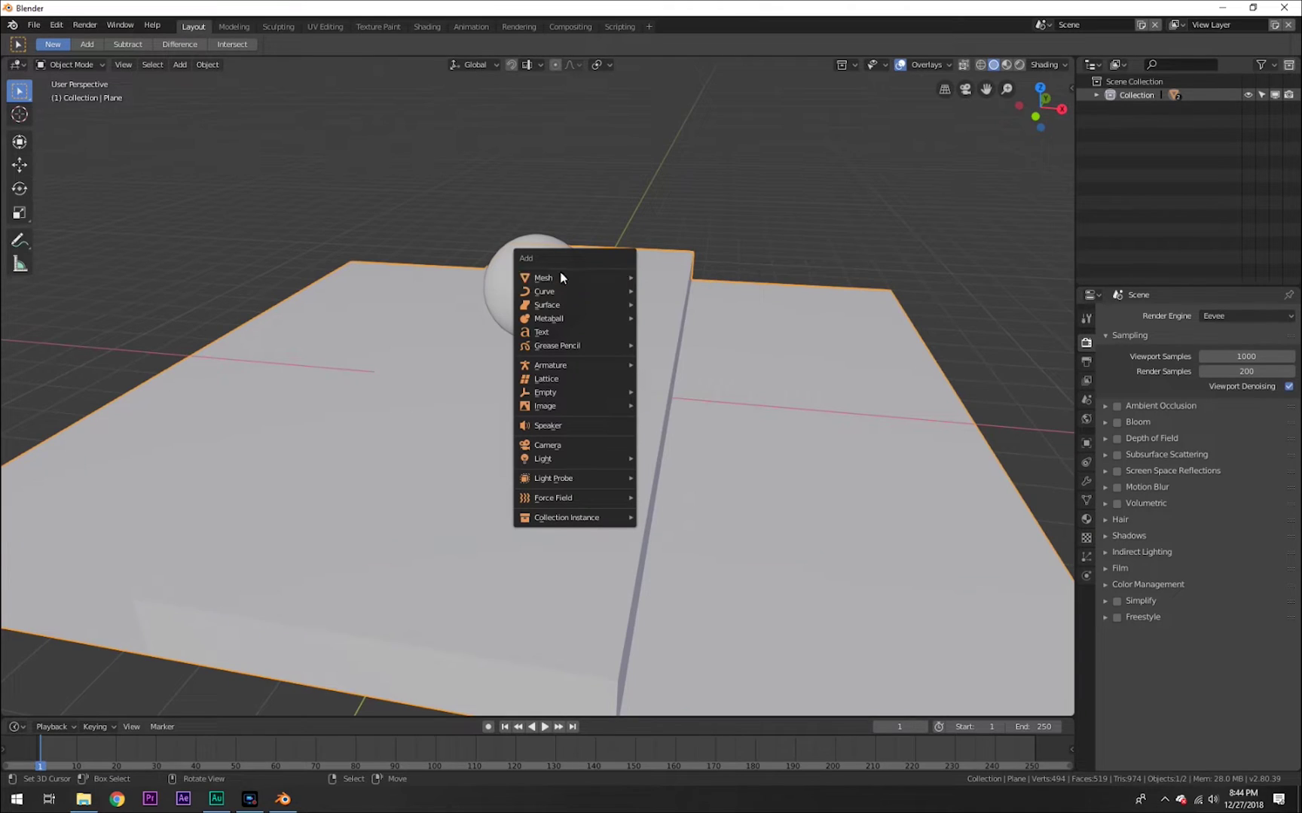
{"action": "mouse_move", "coordinate": [606, 477]}
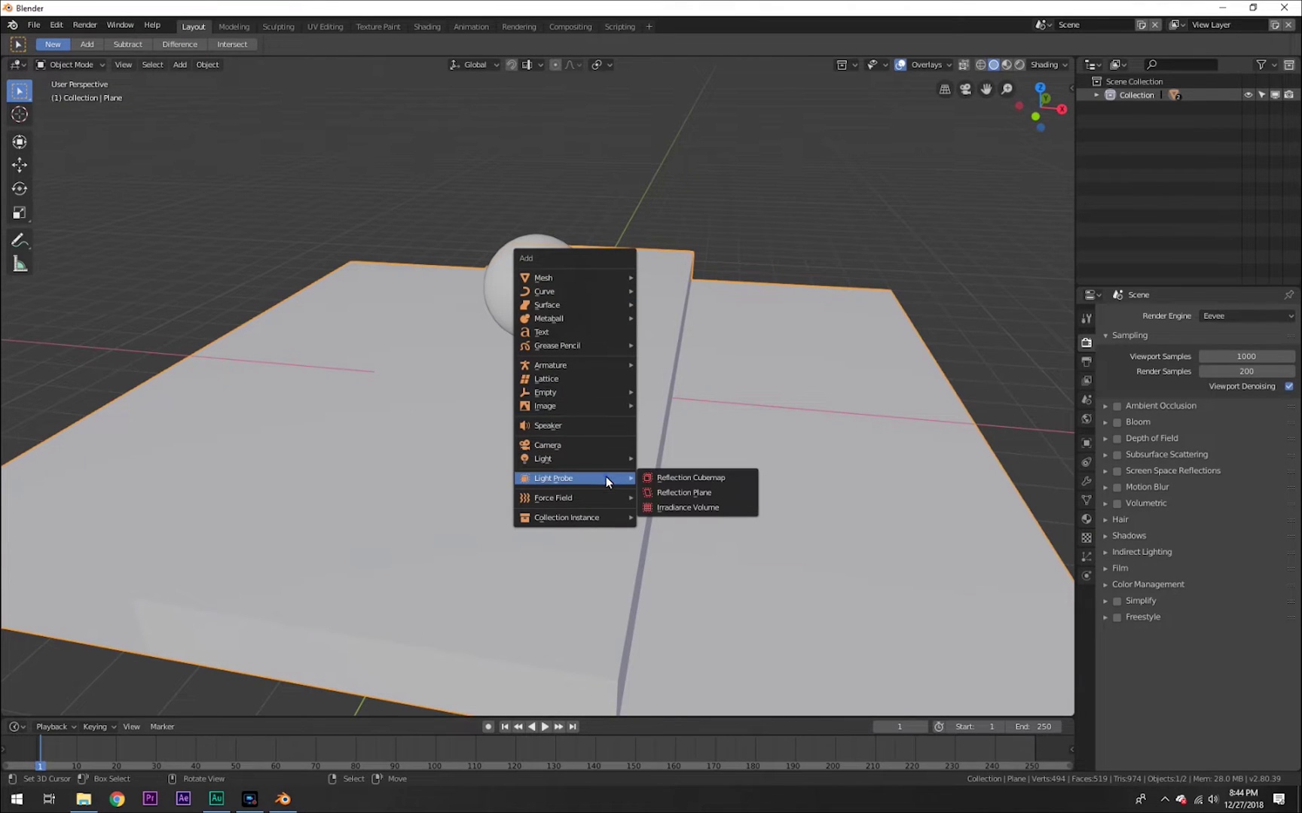
{"action": "left_click", "coordinate": [698, 511]}
Move the irradiance volume up 1 m along the Z axis, using a front wireframe view for alignment
{"action": "scroll", "coordinate": [593, 404], "scroll_direction": "down", "scroll_amount": 4}
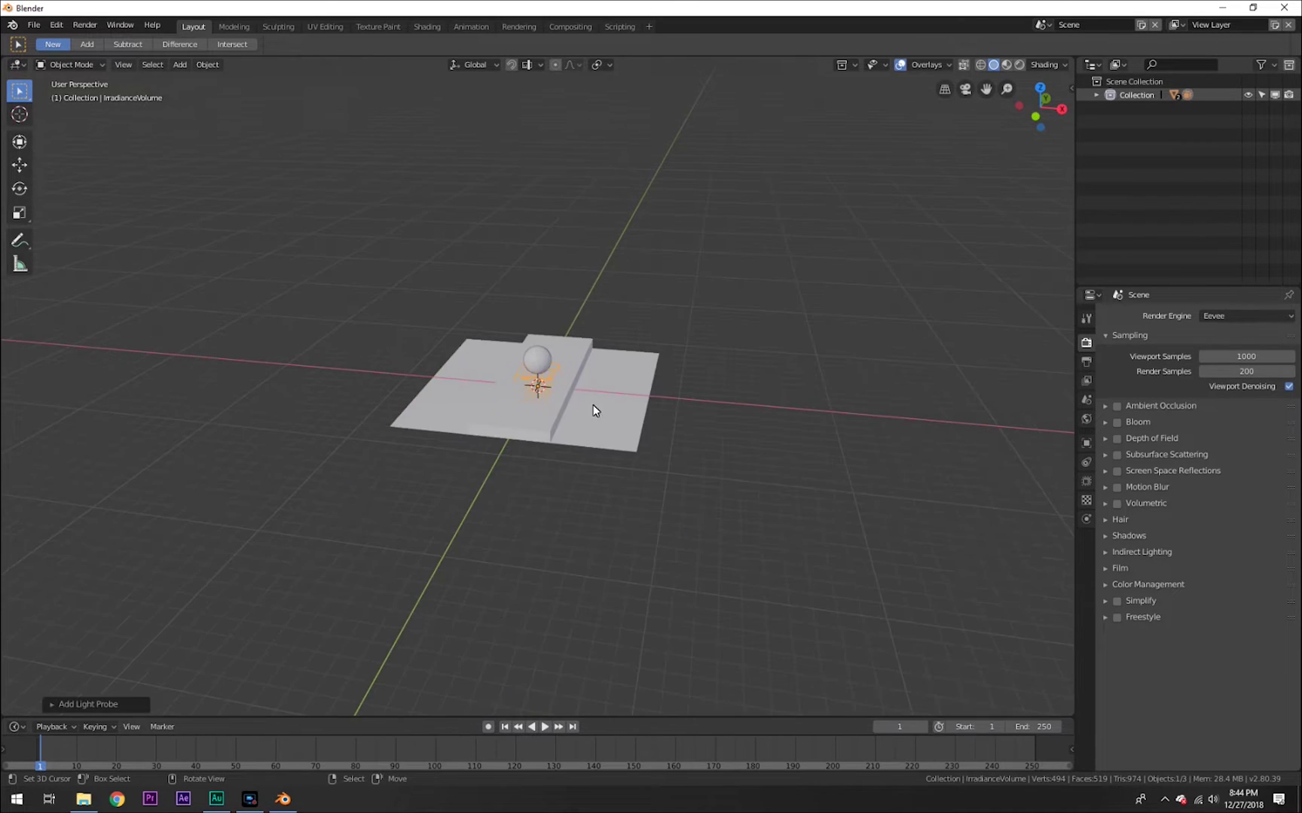
{"action": "key", "text": "KP_1"}
{"action": "key", "text": "shift+z"}
{"action": "scroll", "coordinate": [570, 398], "scroll_direction": "up", "scroll_amount": 3}
{"action": "scroll", "coordinate": [569, 407], "scroll_direction": "down", "scroll_amount": 5}
{"action": "key", "text": "g"}
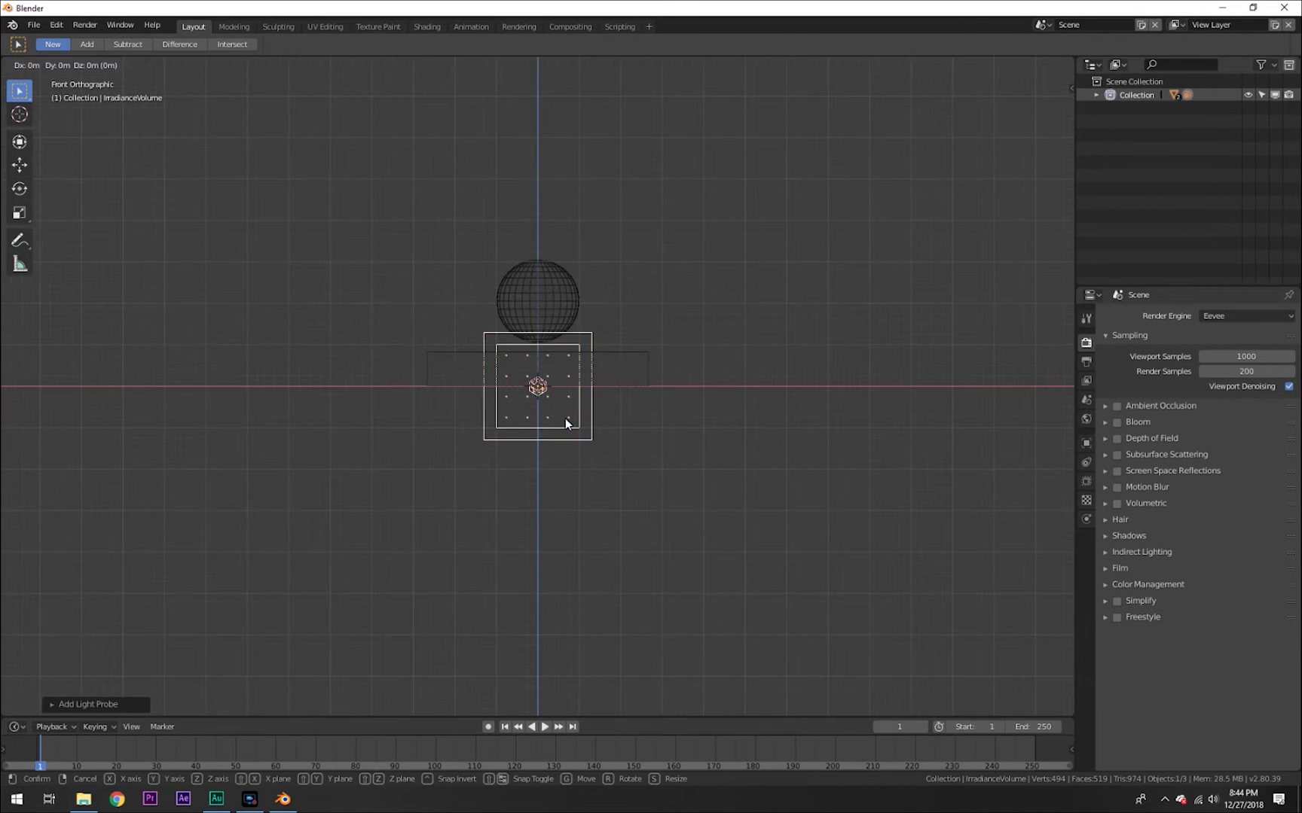
{"action": "key", "text": "z"}
{"action": "key", "text": "1"}
{"action": "key", "text": "Return"}
{"action": "middle_click_drag", "start_coordinate": [566, 418], "coordinate": [601, 411]}
{"action": "key", "text": "shift+z"}
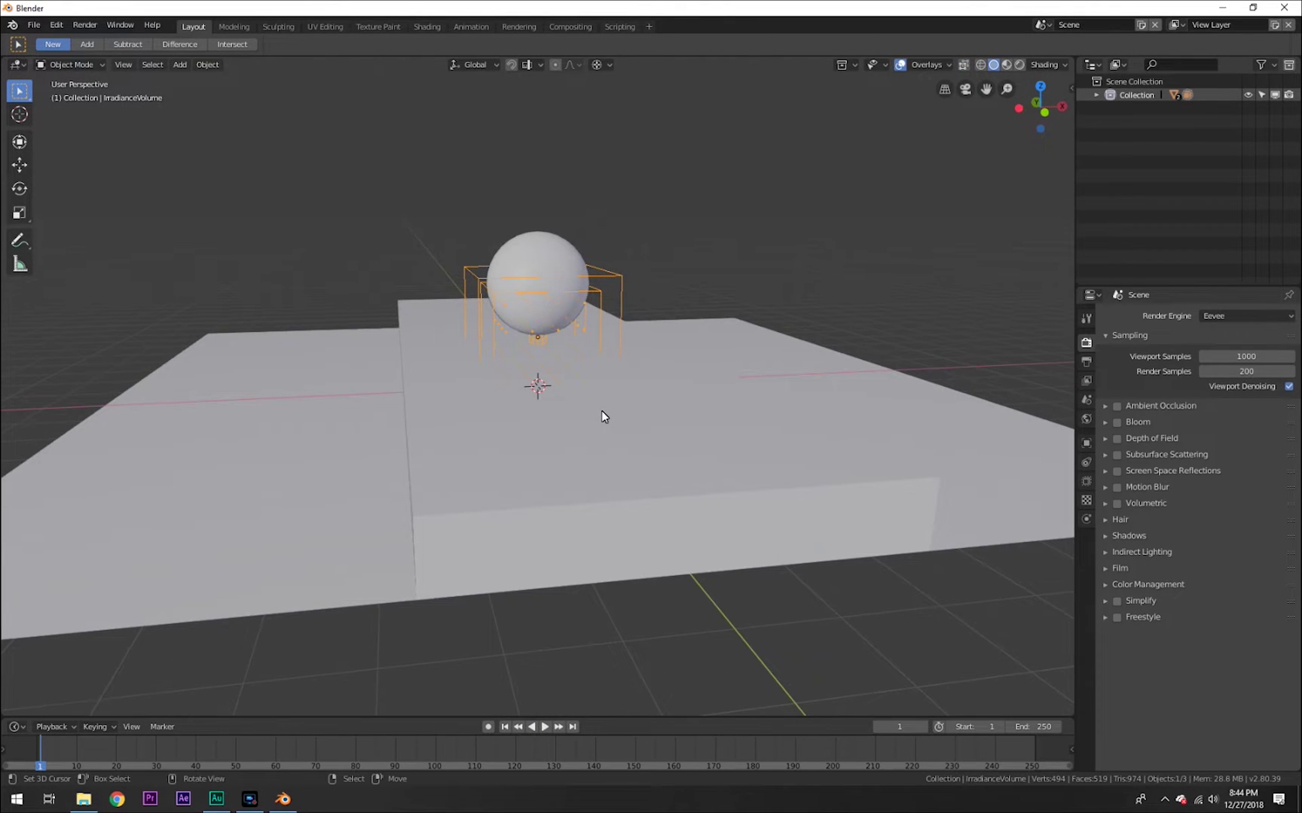
Scale the irradiance volume up uniformly until it spans most of the plane
{"action": "scroll", "coordinate": [601, 410], "scroll_direction": "down", "scroll_amount": 3}
{"action": "key", "text": "s"}
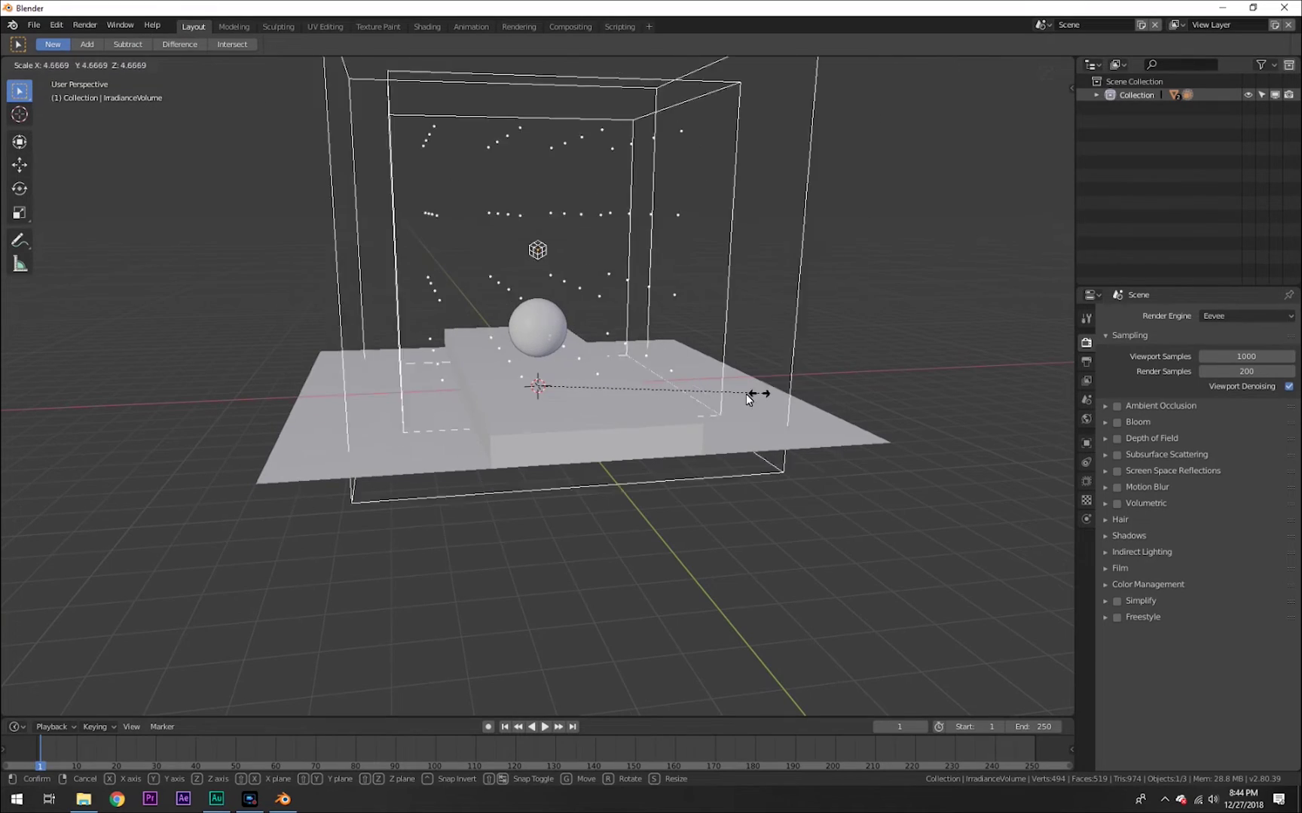
{"action": "left_click", "coordinate": [873, 404]}
Lower the irradiance volume along the Z axis and enlarge it slightly so it encloses the sphere and plane
{"action": "middle_click_drag", "start_coordinate": [383, 350], "coordinate": [368, 400]}
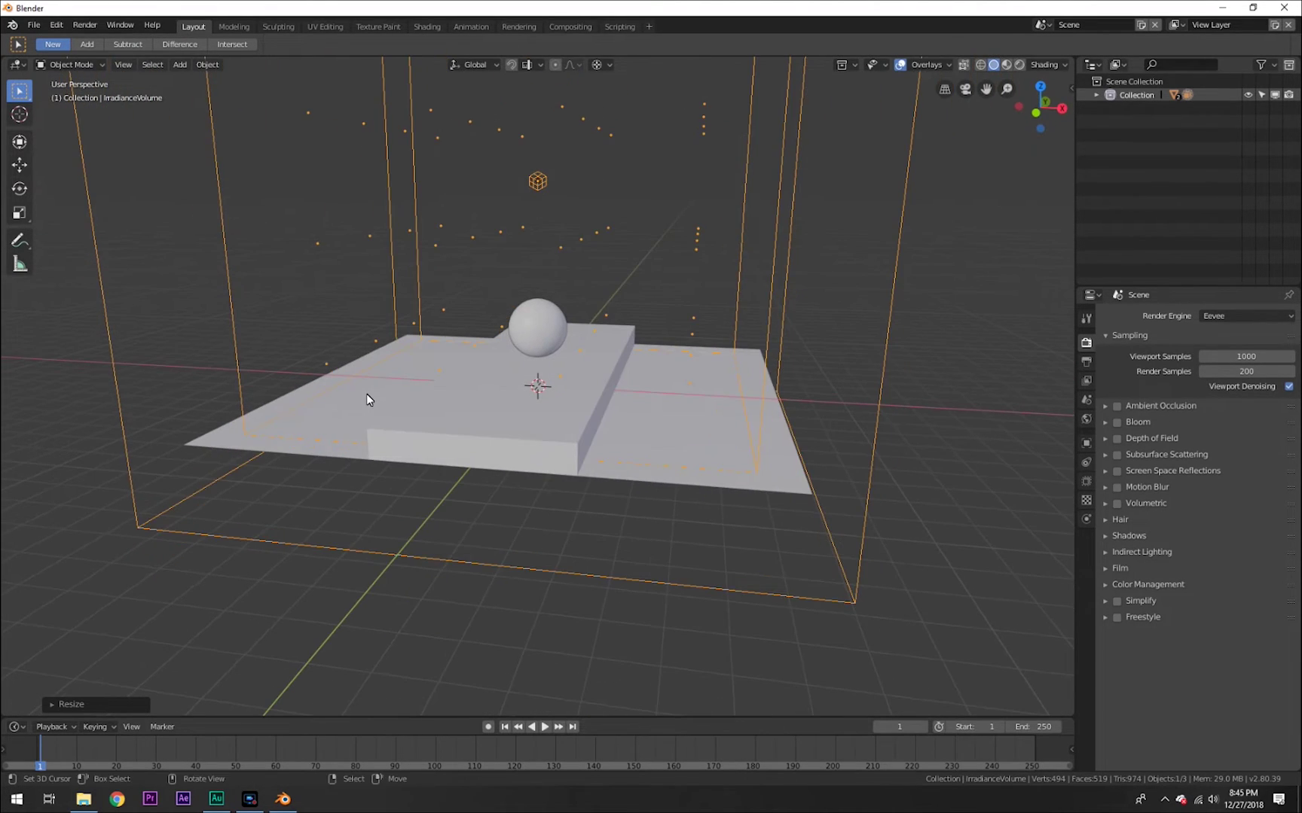
{"action": "key", "text": "g"}
{"action": "key", "text": "z"}
{"action": "left_click", "coordinate": [430, 488]}
{"action": "key", "text": "s"}
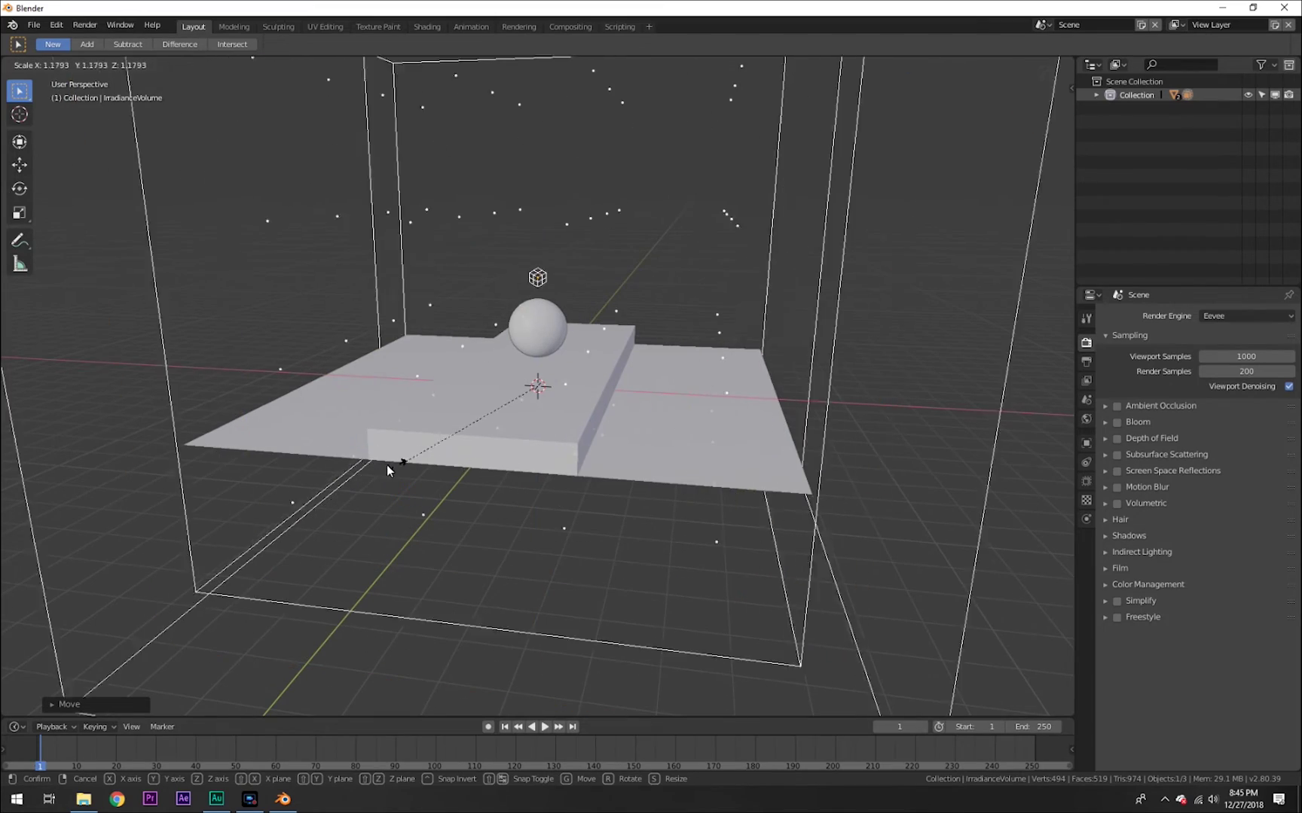
{"action": "left_click", "coordinate": [412, 468]}
Show the scene in rendered shading and bake Eevee's indirect lighting
{"action": "middle_click_drag", "start_coordinate": [412, 467], "coordinate": [649, 441]}
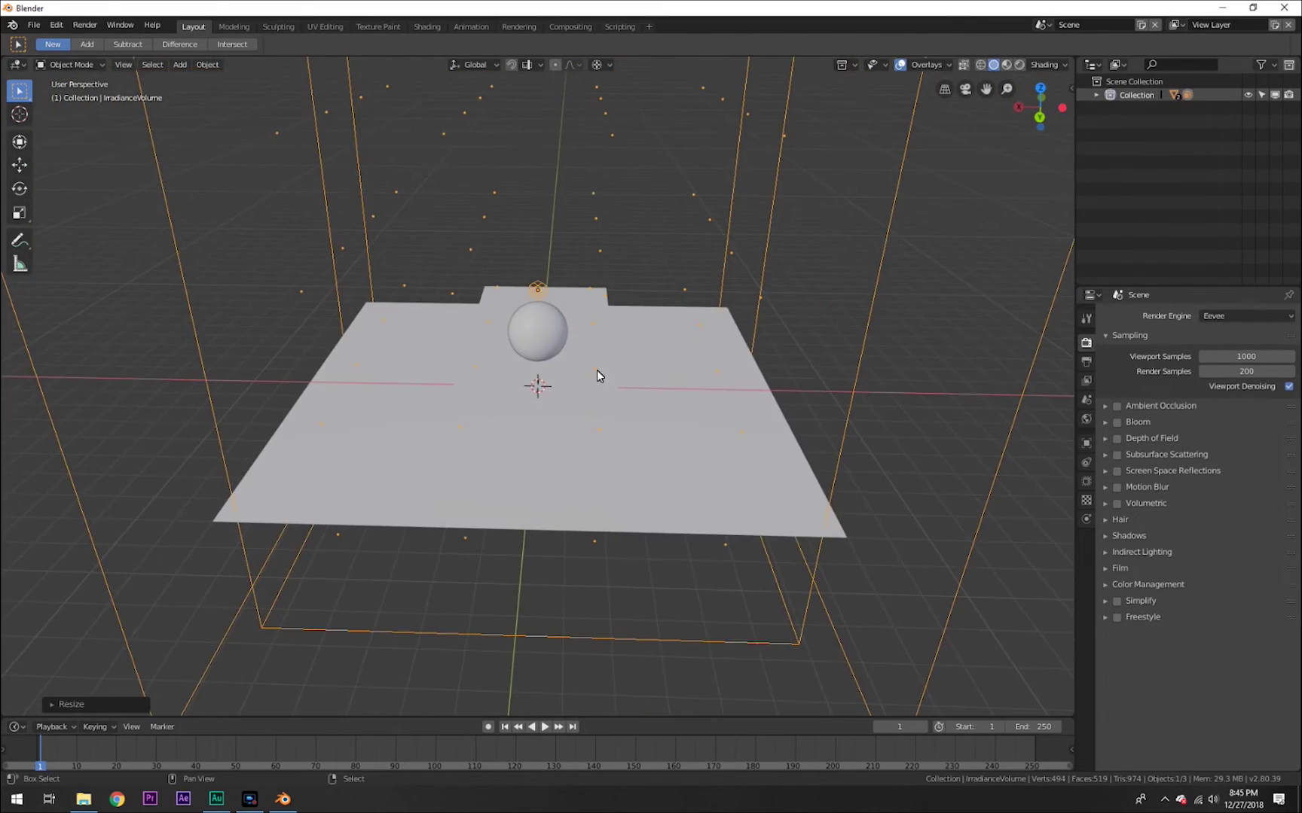
{"action": "middle_click_drag", "start_coordinate": [597, 370], "coordinate": [556, 405], "text": "shift"}
{"action": "key", "text": "shift+z"}
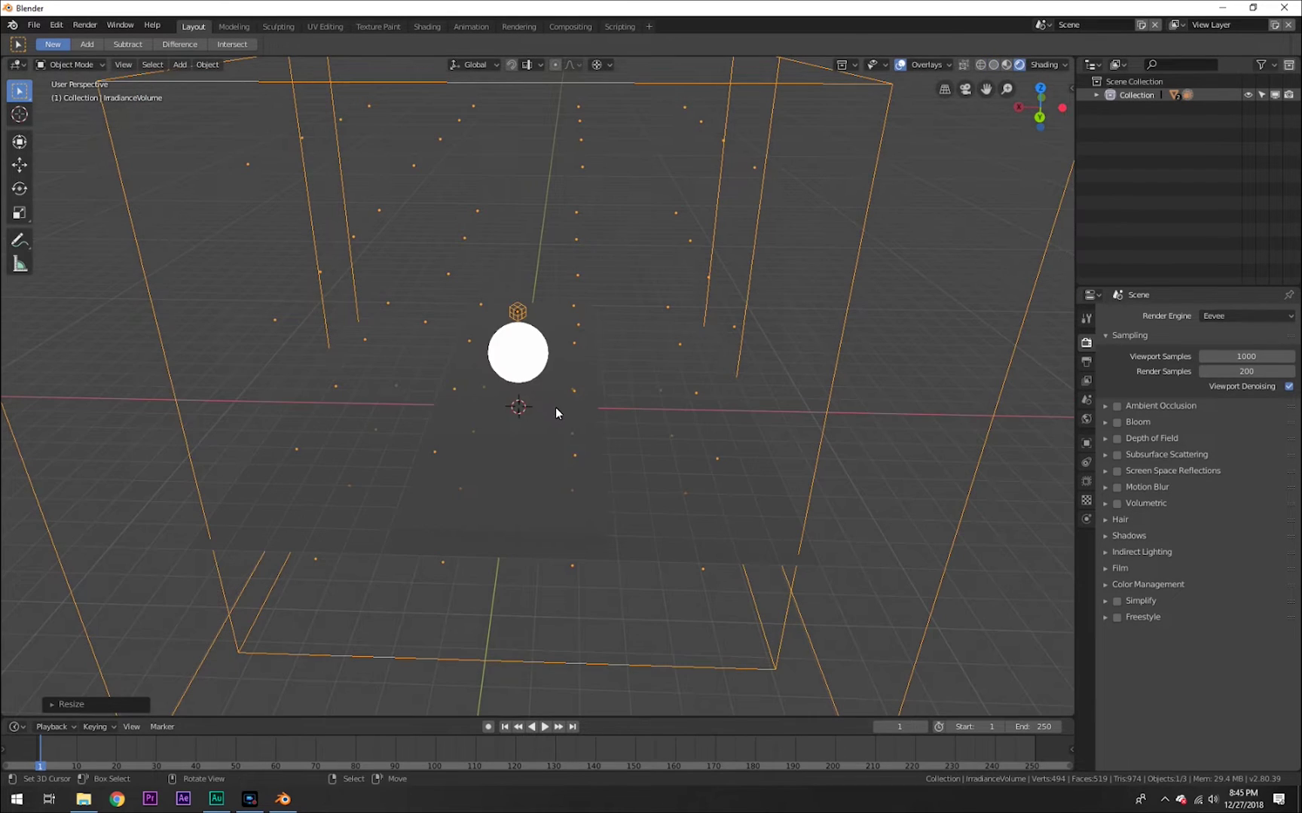
{"action": "middle_click_drag", "start_coordinate": [526, 404], "coordinate": [539, 380]}
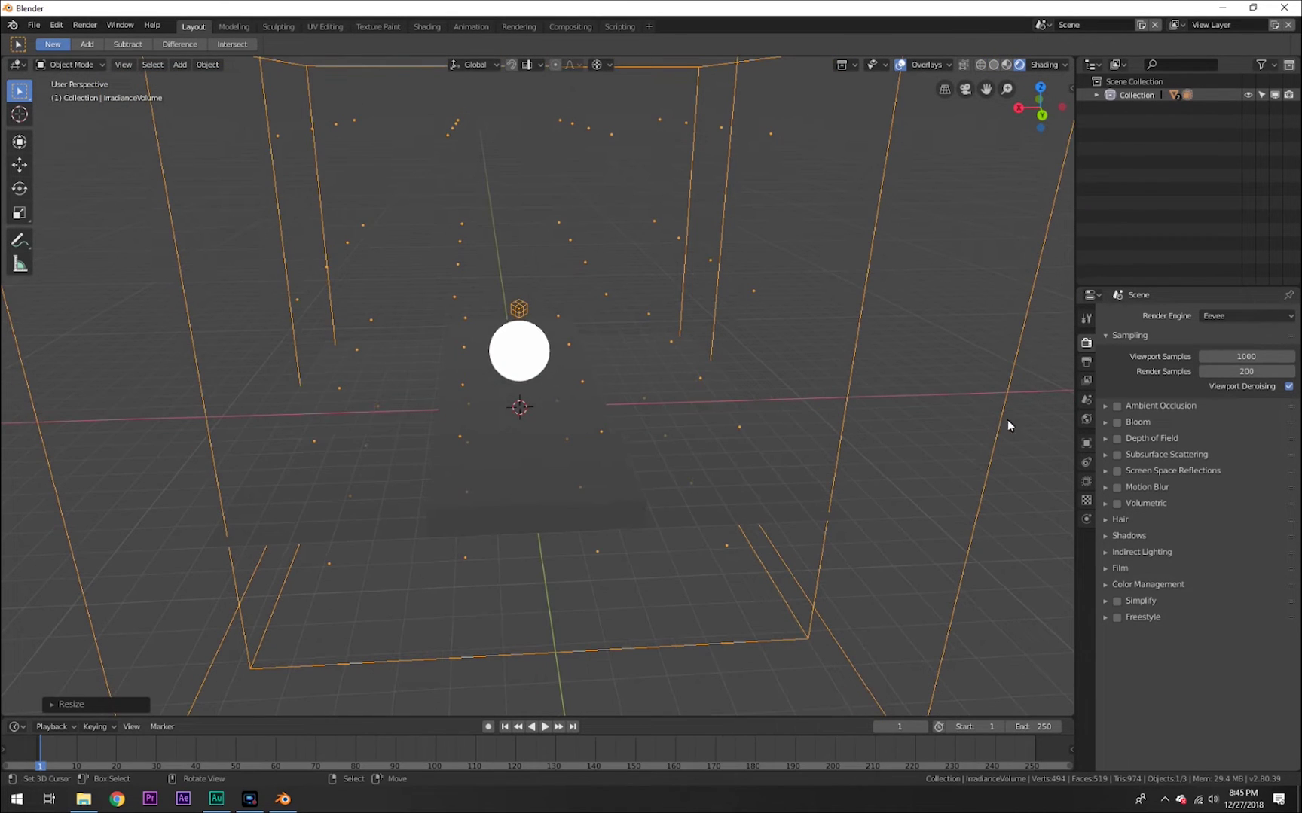
{"action": "left_click", "coordinate": [1125, 553]}
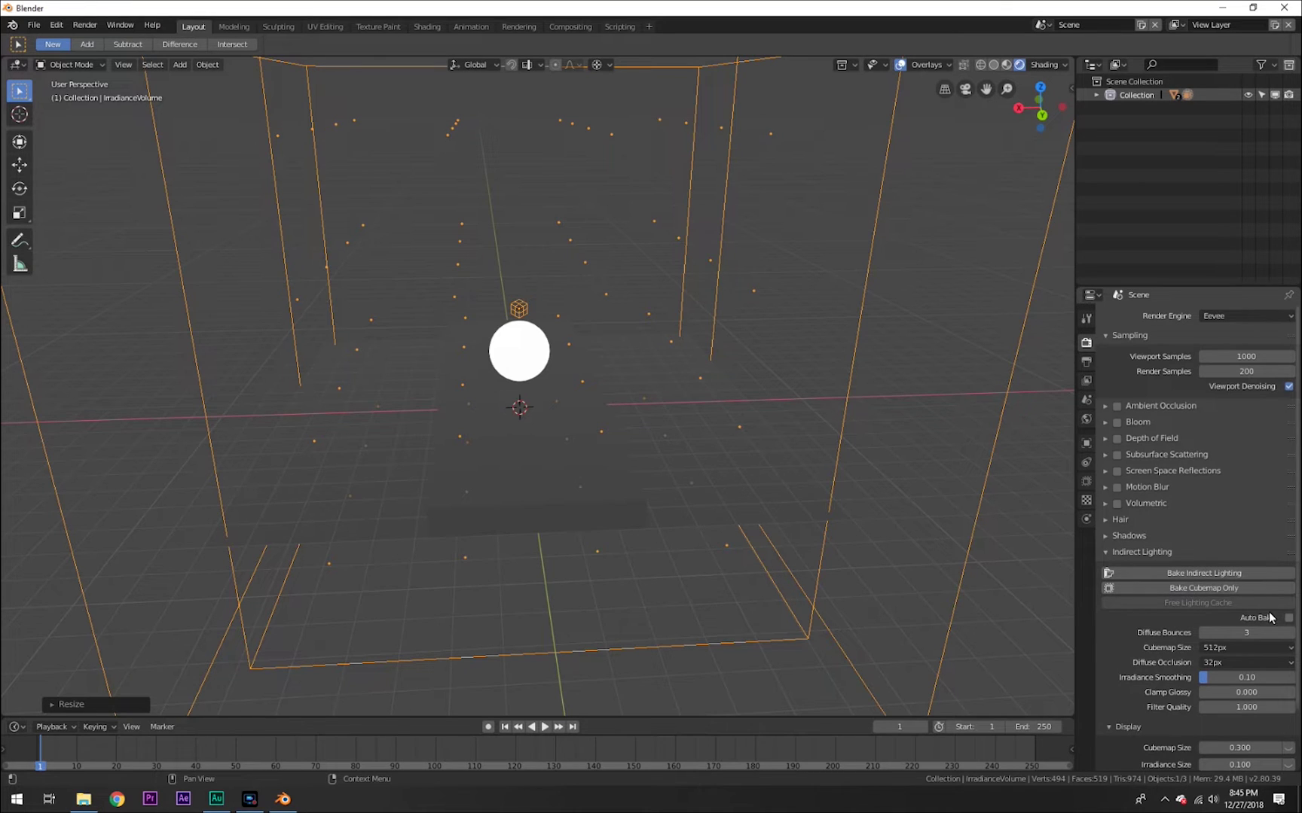
{"action": "left_click", "coordinate": [1205, 576]}
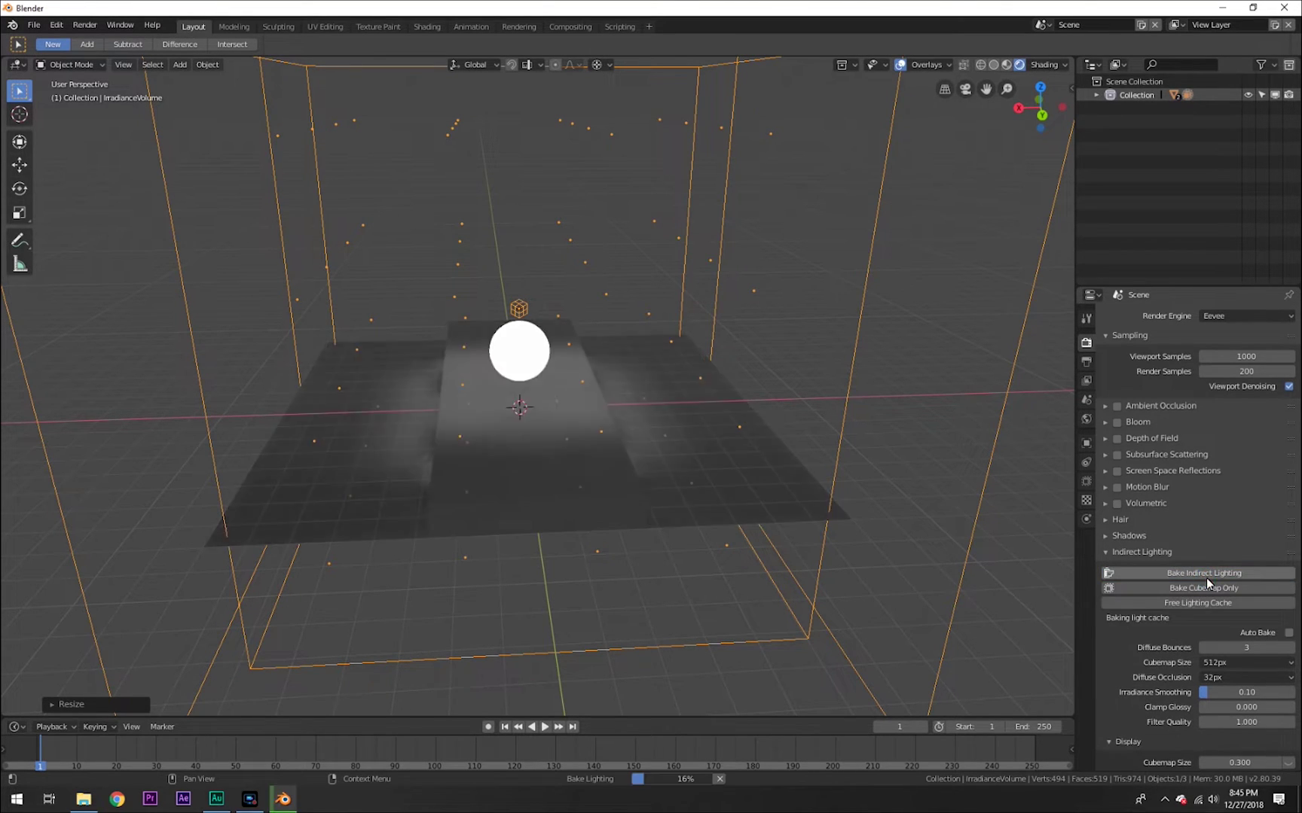
Move the glowing sphere off to one side of the raised slab and bake the indirect lighting again
{"action": "middle_click_drag", "start_coordinate": [736, 512], "coordinate": [763, 368]}
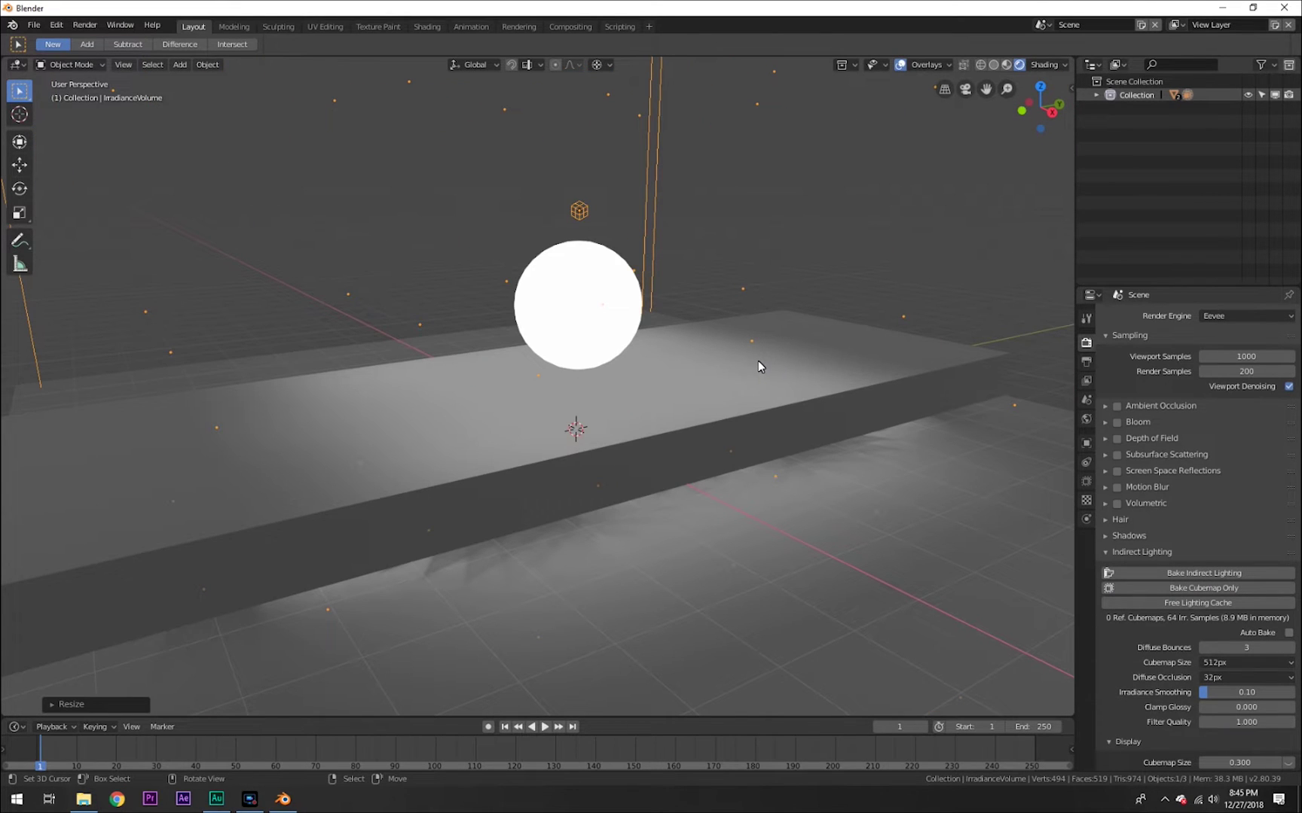
{"action": "left_click", "coordinate": [588, 299]}
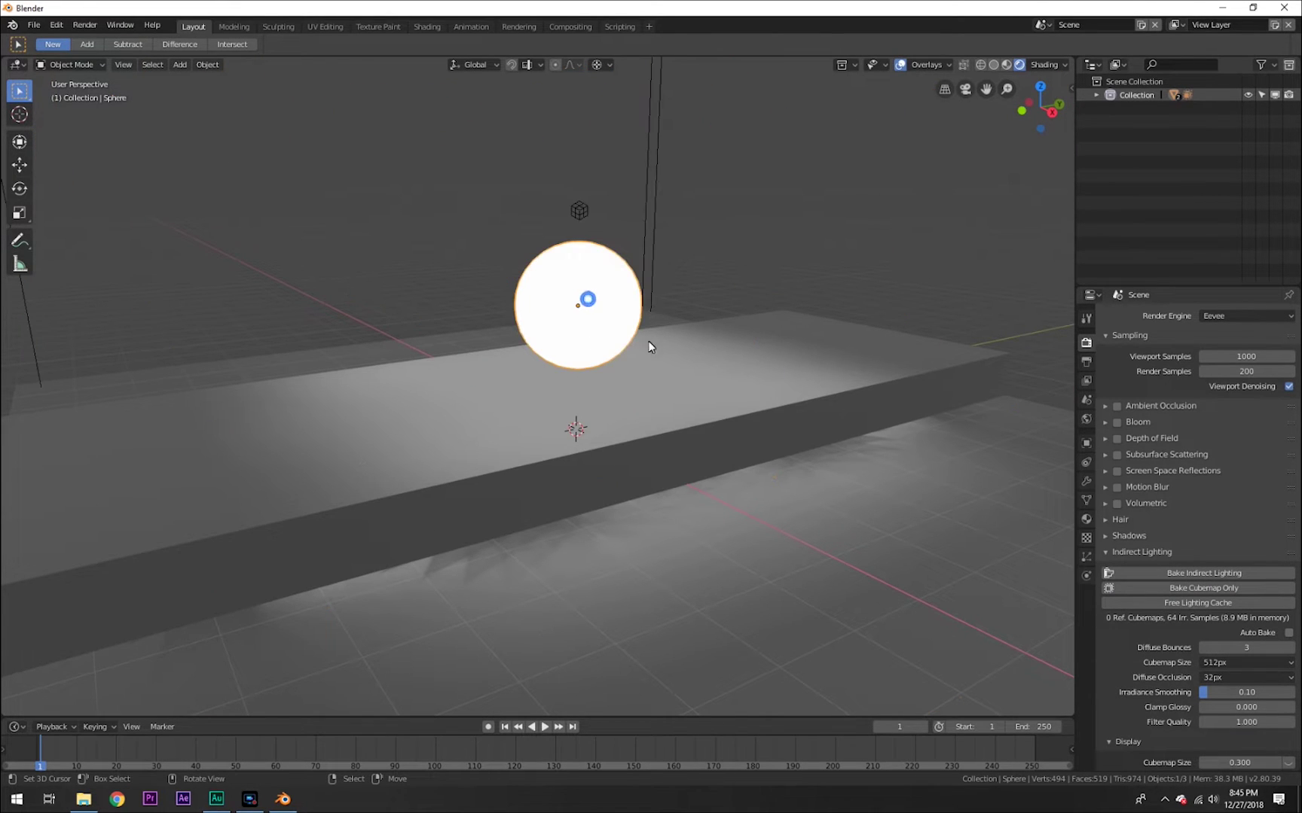
{"action": "middle_click_drag", "start_coordinate": [648, 346], "coordinate": [642, 349]}
{"action": "key", "text": "g"}
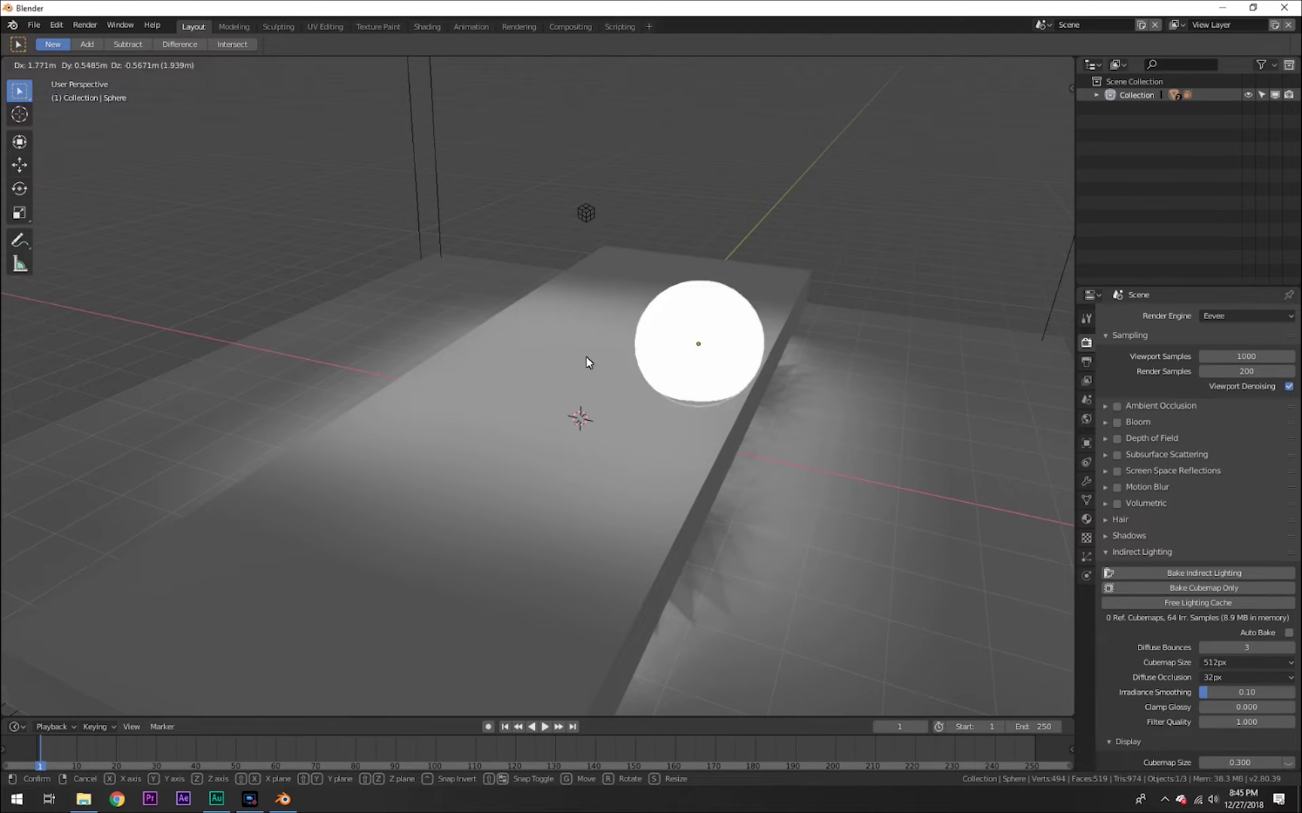
{"action": "left_click", "coordinate": [292, 315]}
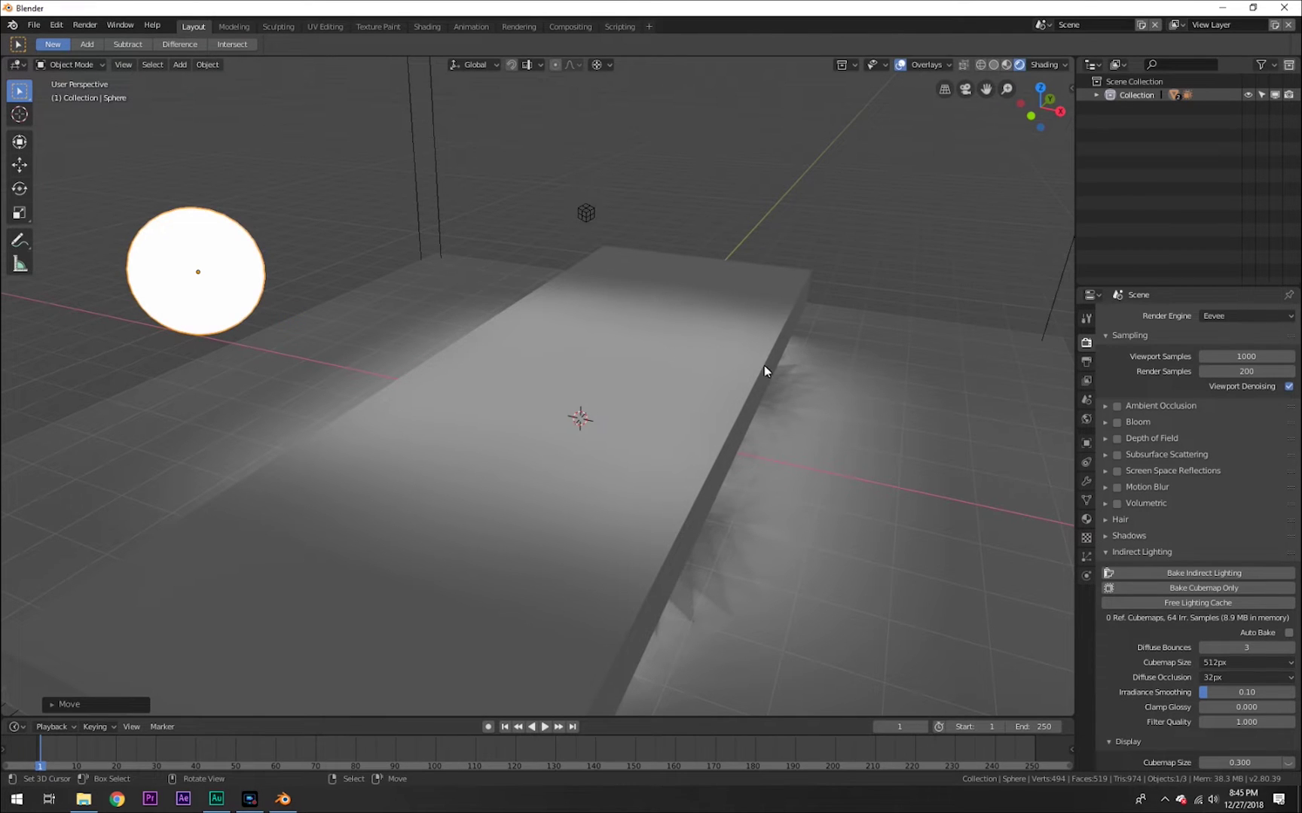
{"action": "left_click", "coordinate": [1199, 574]}
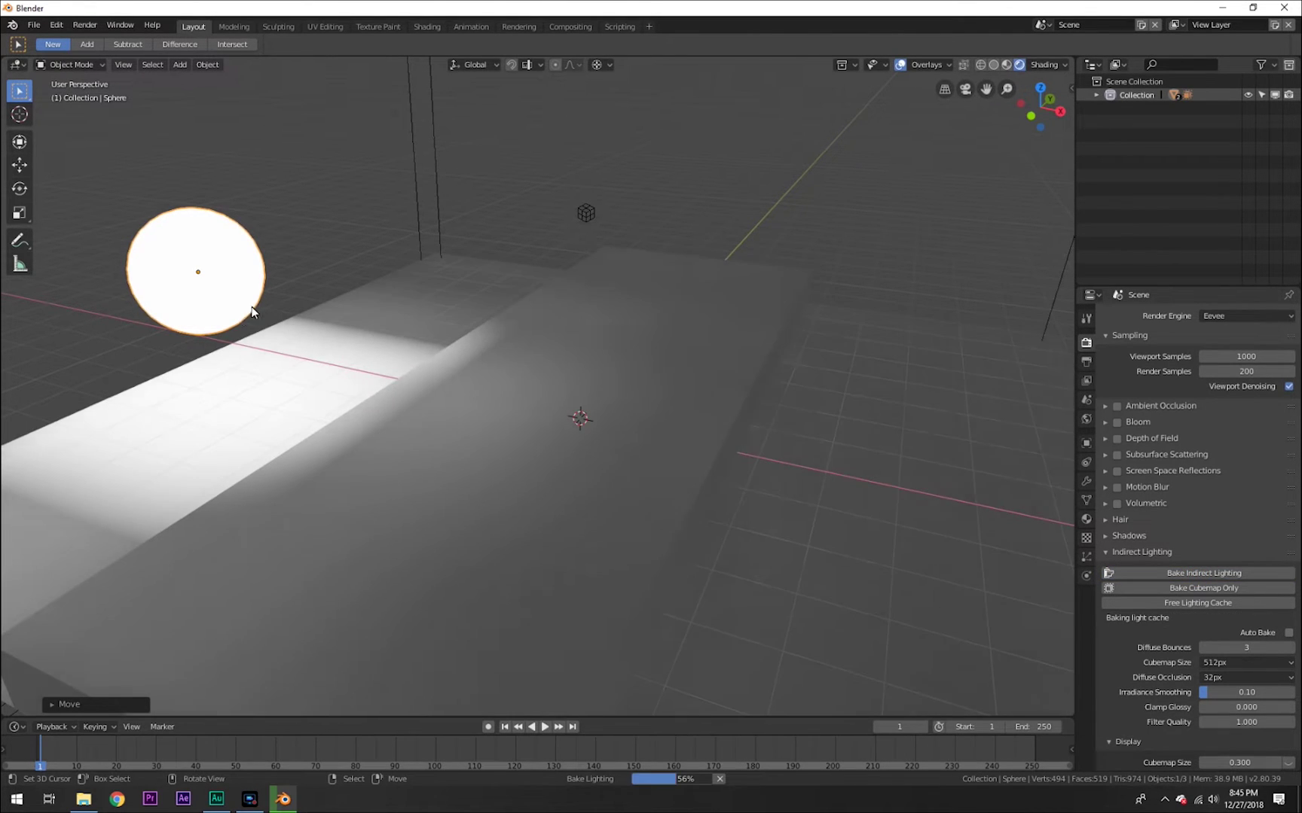
{"action": "middle_click_drag", "start_coordinate": [385, 329], "coordinate": [441, 325]}
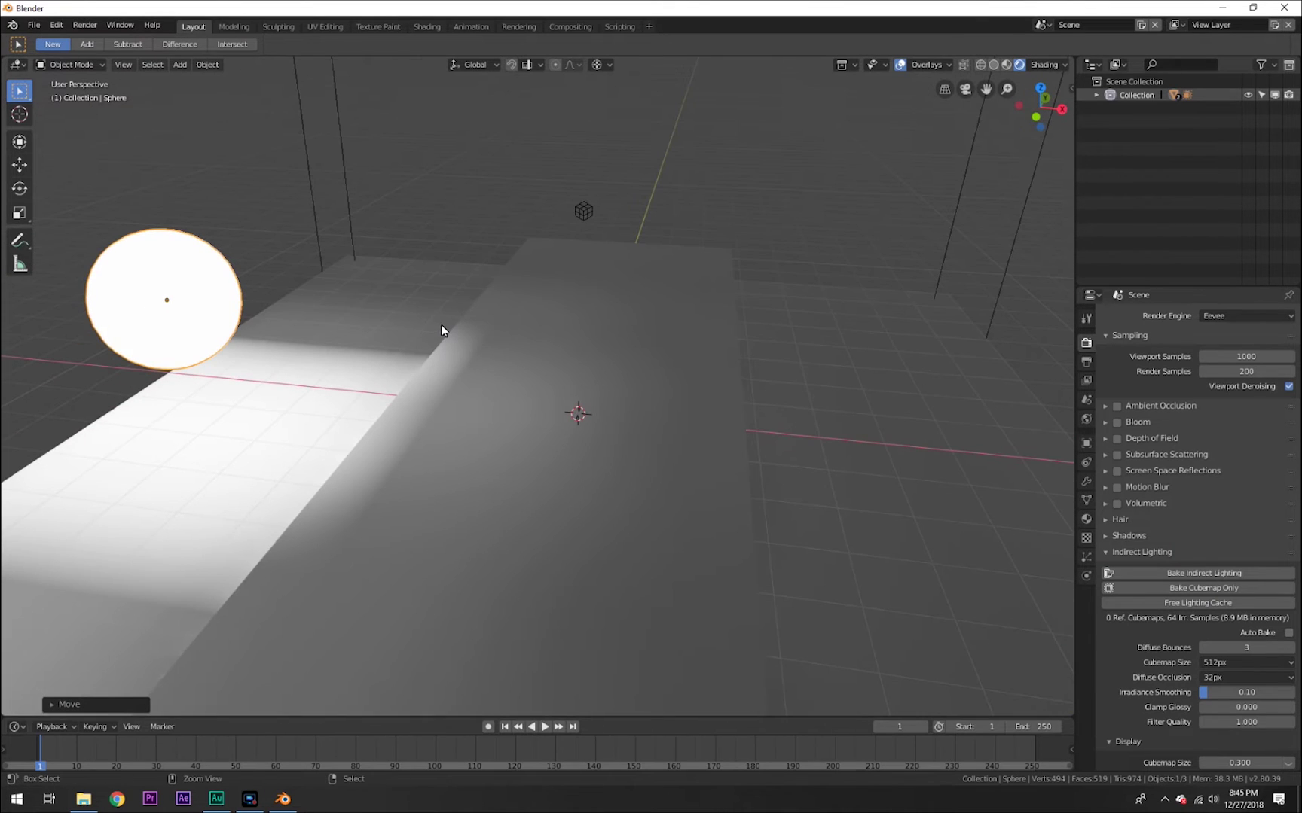
Undo the sphere's move, rebake the indirect lighting for the restored position, and enable Auto Bake
{"action": "key", "text": "ctrl+z"}
{"action": "left_click", "coordinate": [1175, 573]}
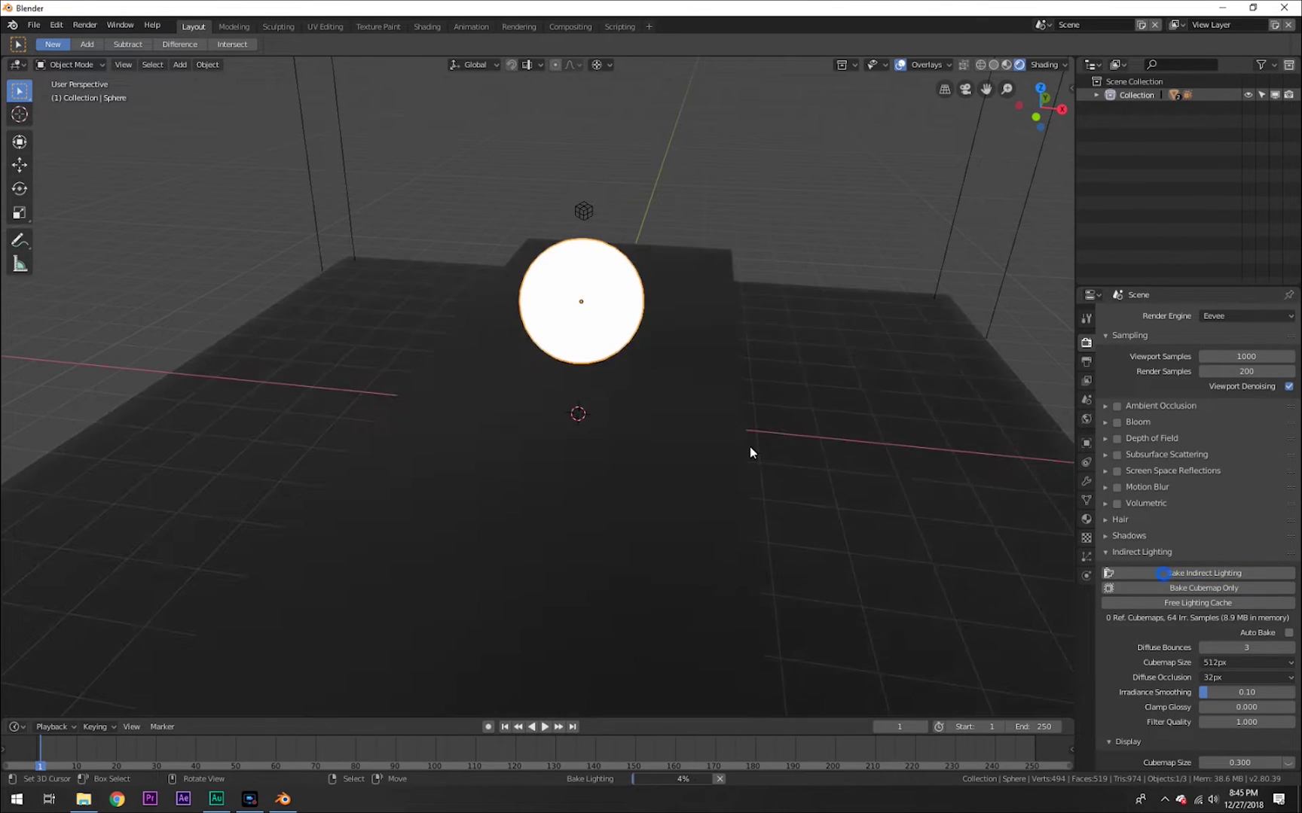
{"action": "left_click", "coordinate": [1287, 634]}
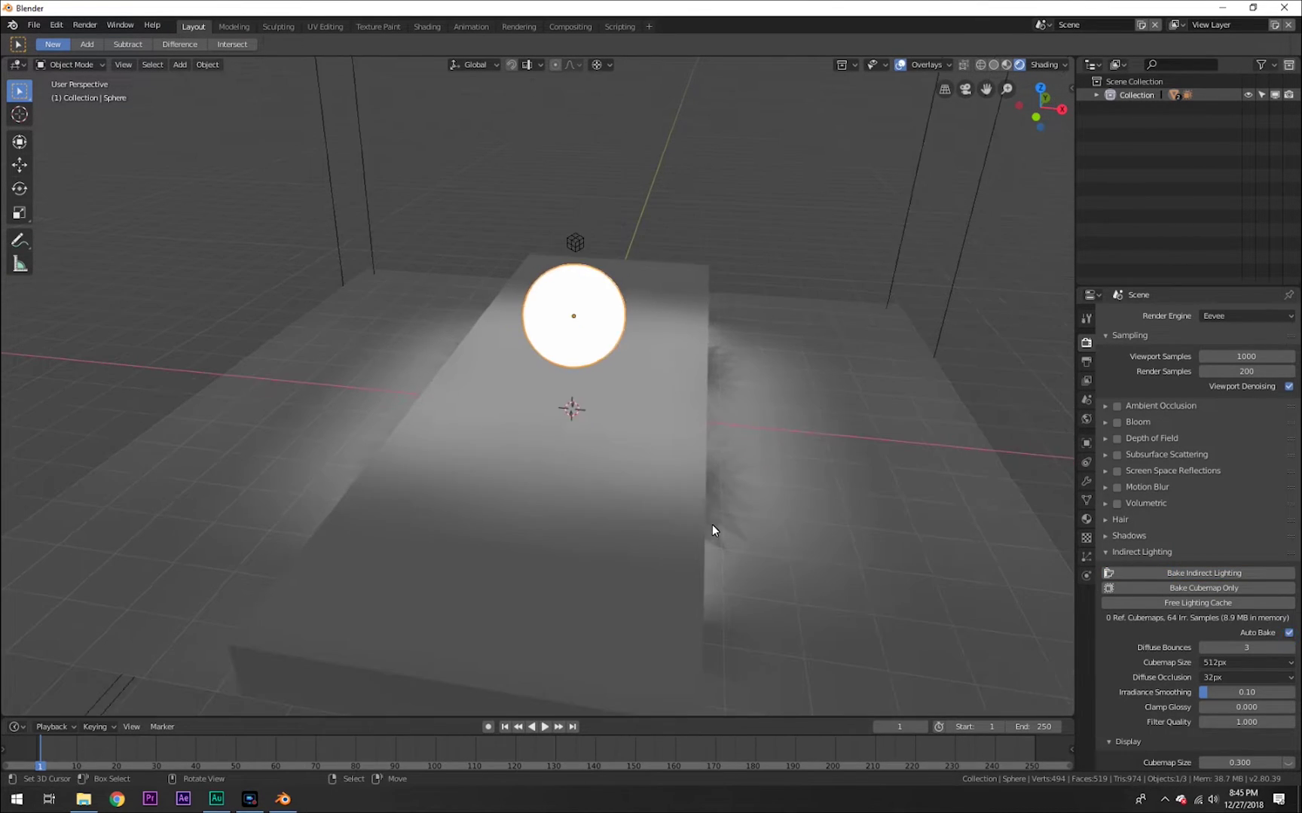
Try moving the sphere to the side of the slab with Auto Bake on, and undo the move
{"action": "key", "text": "g"}
{"action": "left_click", "coordinate": [423, 508]}
{"action": "middle_click_drag", "start_coordinate": [506, 450], "coordinate": [535, 443]}
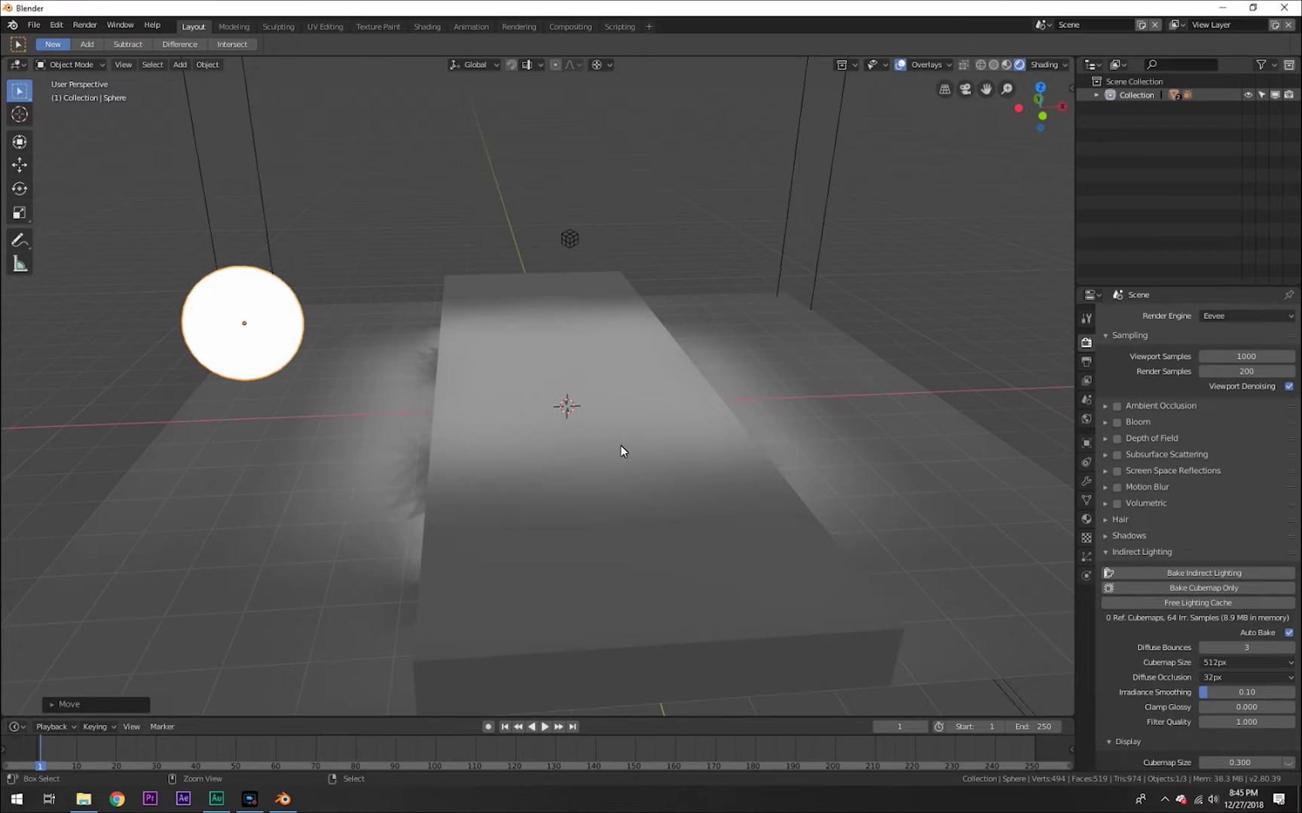
{"action": "key", "text": "ctrl+z"}
Free the existing lighting cache and bake the indirect lighting from scratch
{"action": "middle_click_drag", "start_coordinate": [594, 412], "coordinate": [684, 426]}
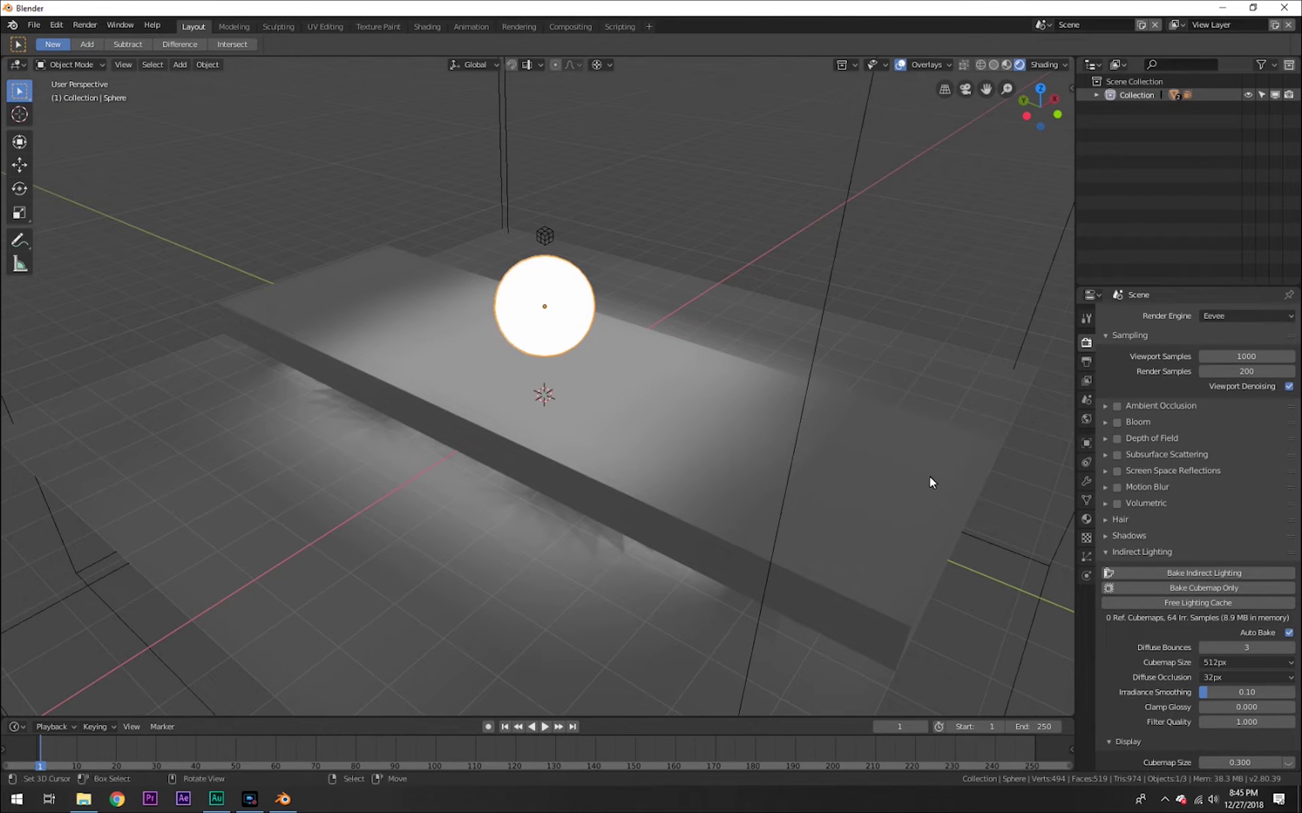
{"action": "left_click", "coordinate": [1199, 601]}
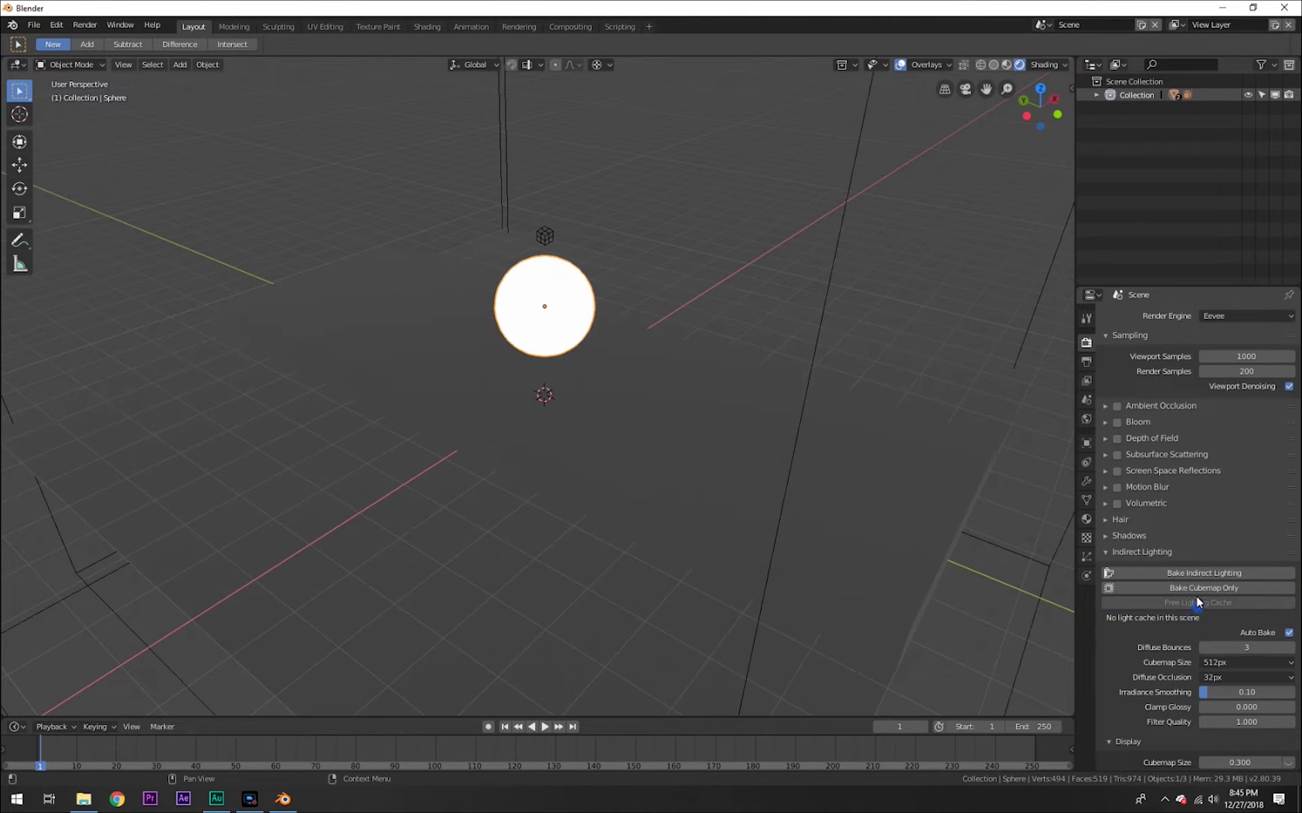
{"action": "left_click", "coordinate": [1196, 574]}
{"action": "middle_click_drag", "start_coordinate": [674, 474], "coordinate": [533, 401]}
Add a cube mesh and raise it along the Z axis above the slab
{"action": "key", "text": "shift+a"}
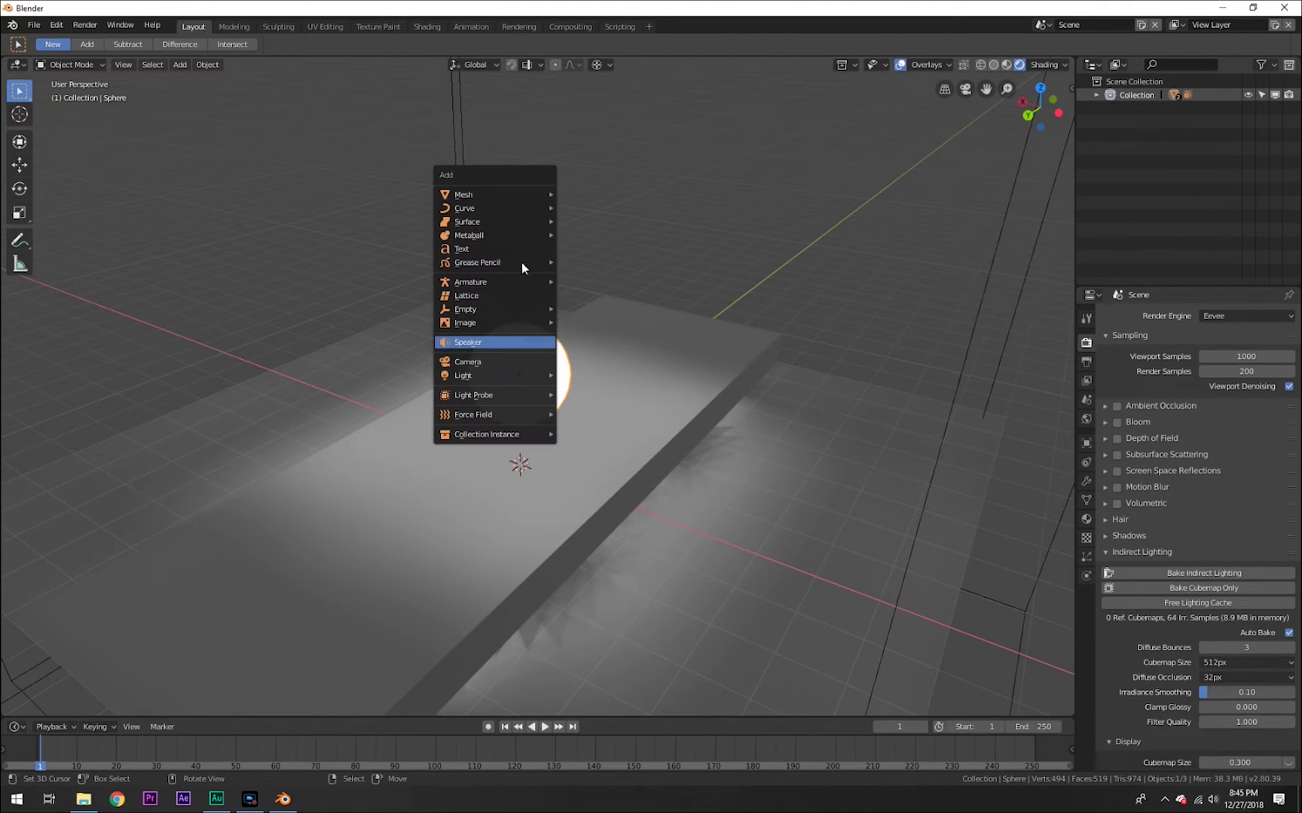
{"action": "mouse_move", "coordinate": [528, 198]}
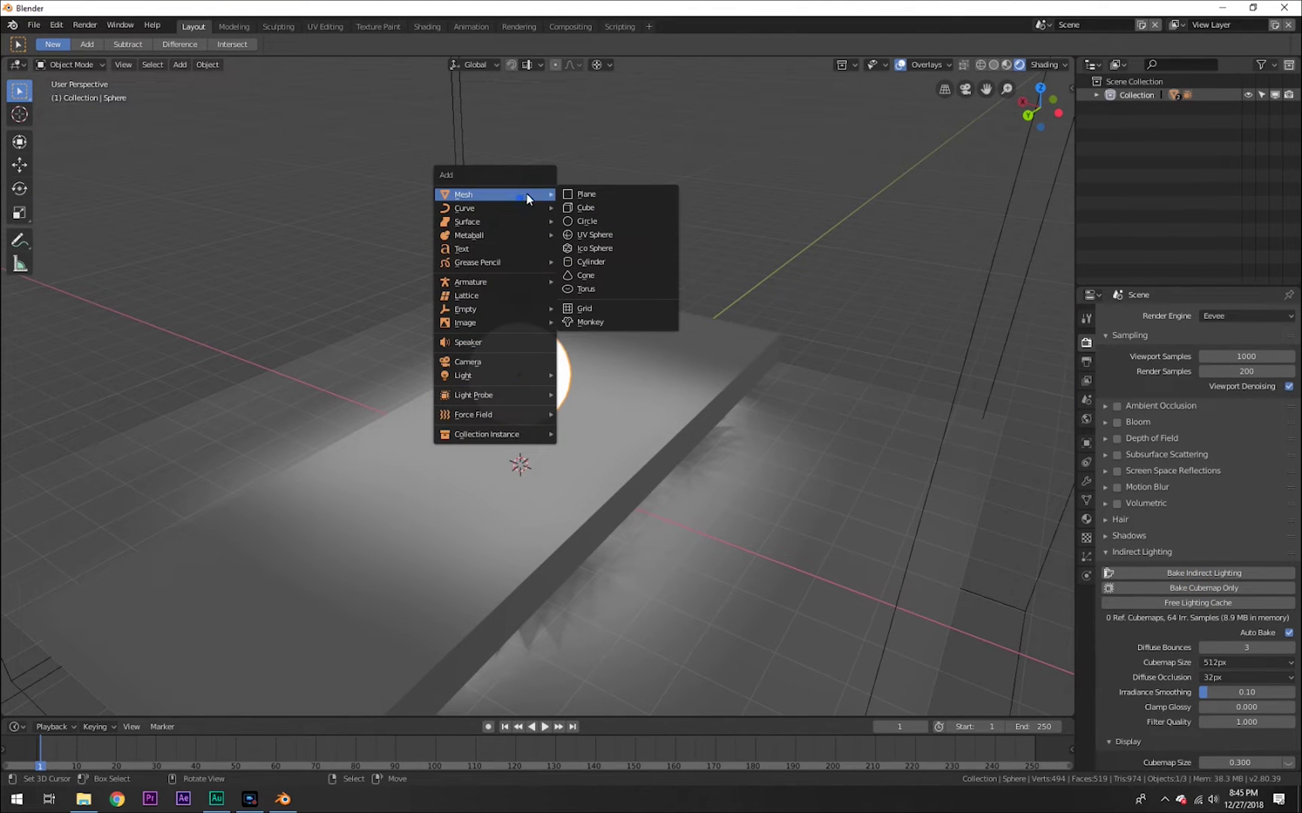
{"action": "left_click", "coordinate": [609, 206]}
{"action": "middle_click_drag", "start_coordinate": [661, 357], "coordinate": [582, 365]}
{"action": "key", "text": "g"}
{"action": "key", "text": "z"}
{"action": "left_click", "coordinate": [569, 246]}
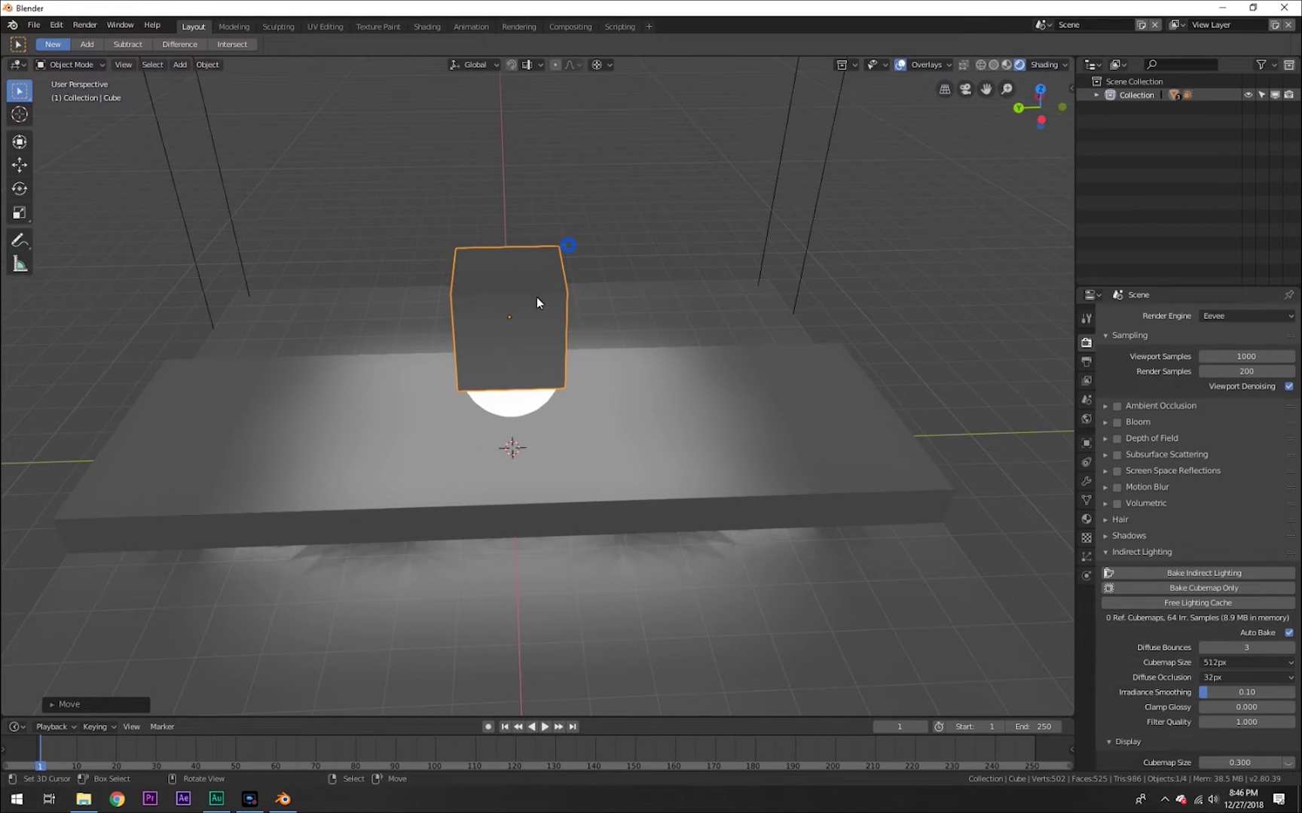
Move the cube away from the sphere along the slab so one face points toward the glowing sphere
{"action": "key", "text": "g"}
{"action": "left_click", "coordinate": [639, 334]}
{"action": "scroll", "coordinate": [711, 354], "scroll_direction": "up", "scroll_amount": 4}
{"action": "middle_click_drag", "start_coordinate": [638, 336], "coordinate": [604, 353]}
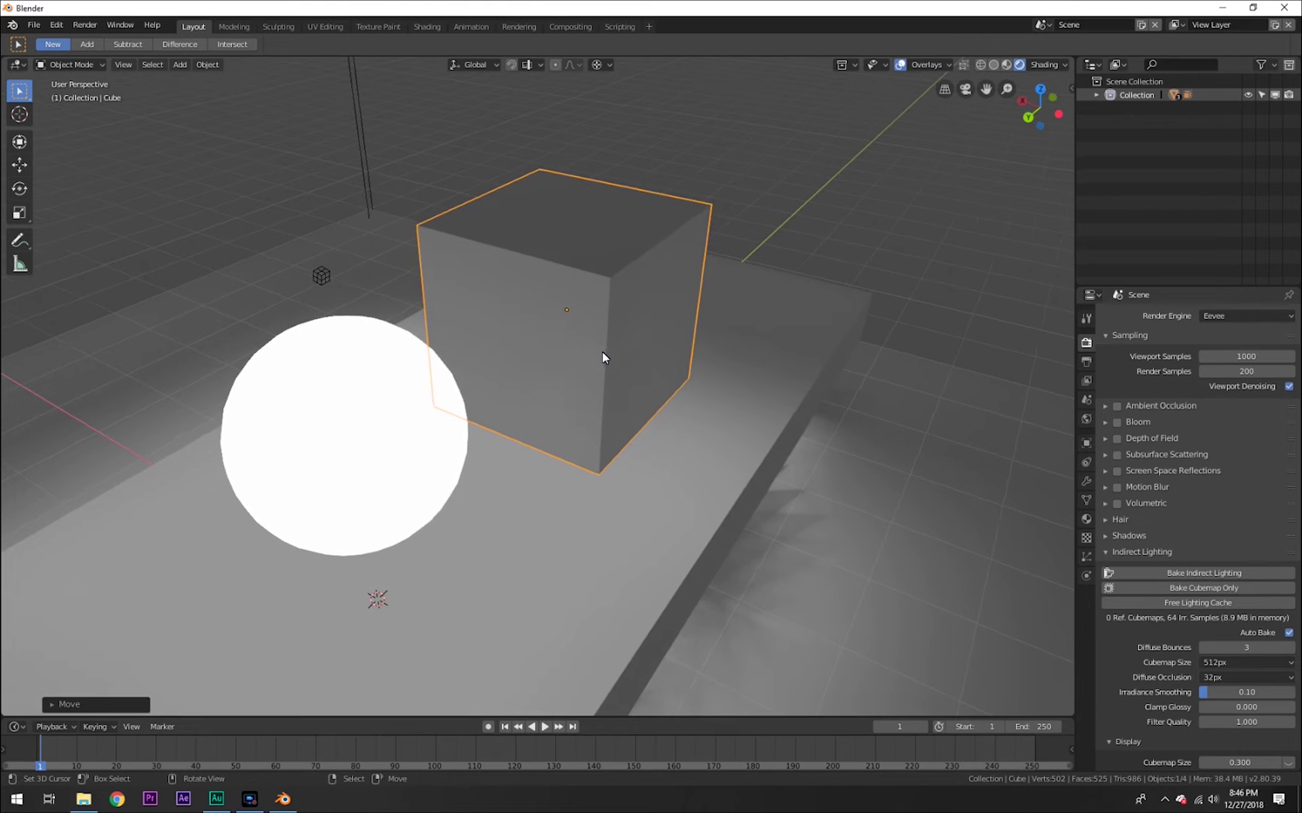
{"action": "left_click", "coordinate": [385, 358]}
{"action": "left_click", "coordinate": [552, 355]}
{"action": "key", "text": "g"}
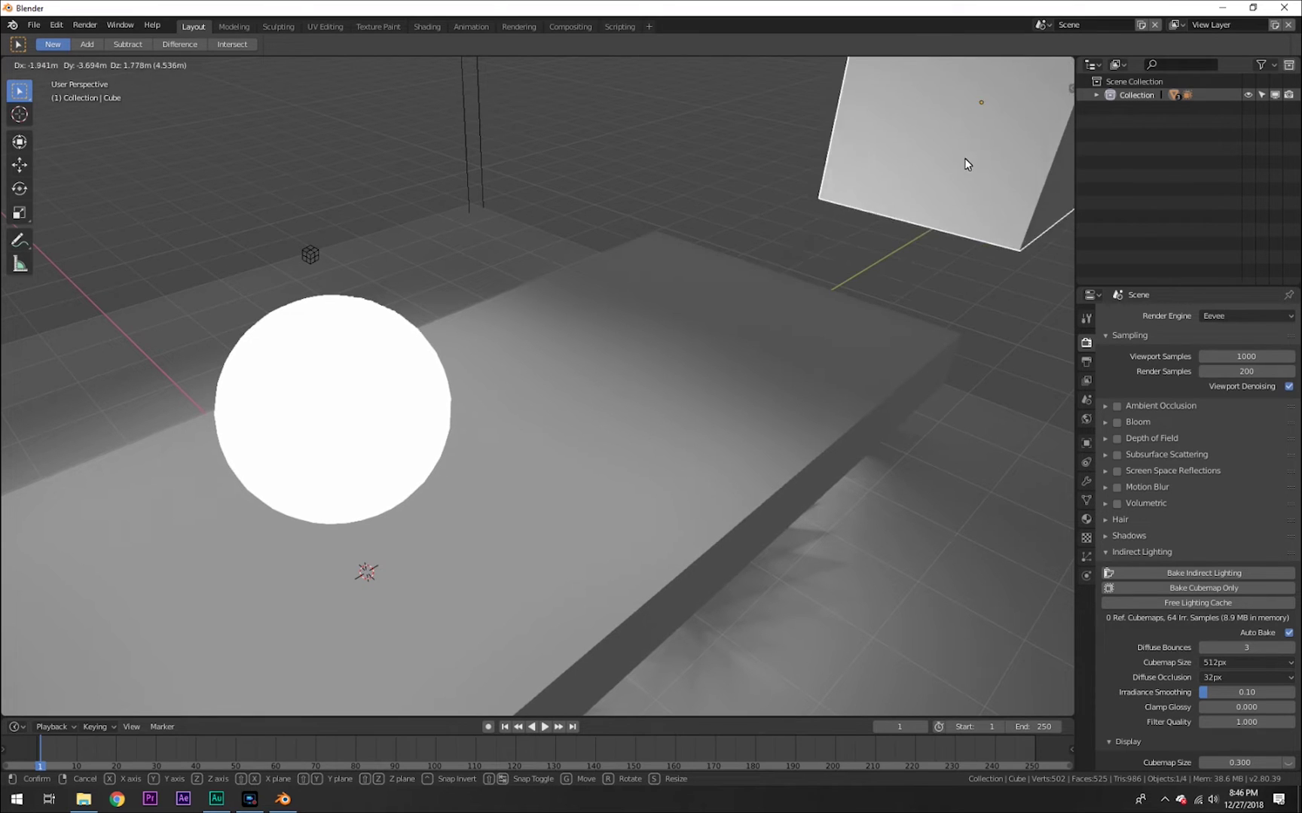
{"action": "left_click", "coordinate": [646, 329]}
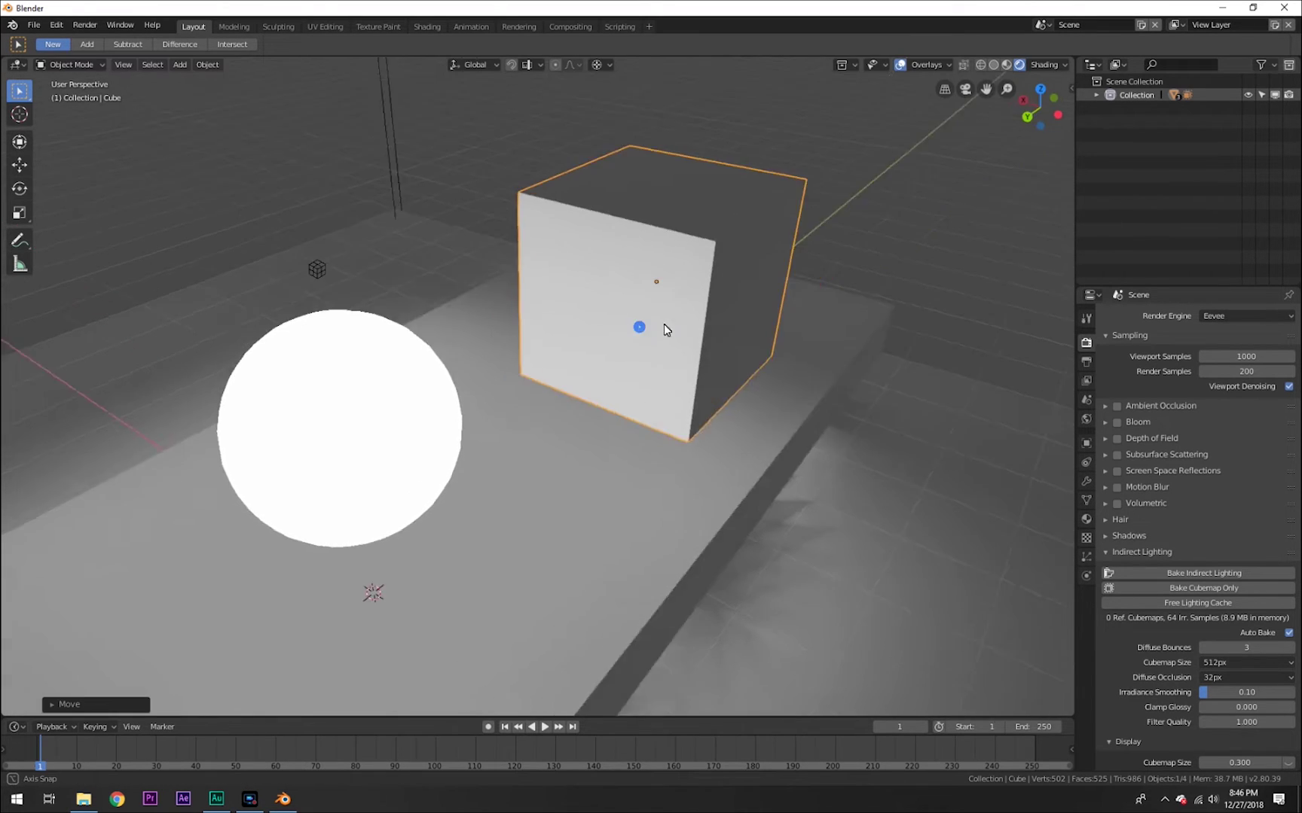
{"action": "middle_click_drag", "start_coordinate": [664, 325], "coordinate": [493, 332]}
Add a point light, try it in positions above and around the slab, and delete it
{"action": "key", "text": "shift+a"}
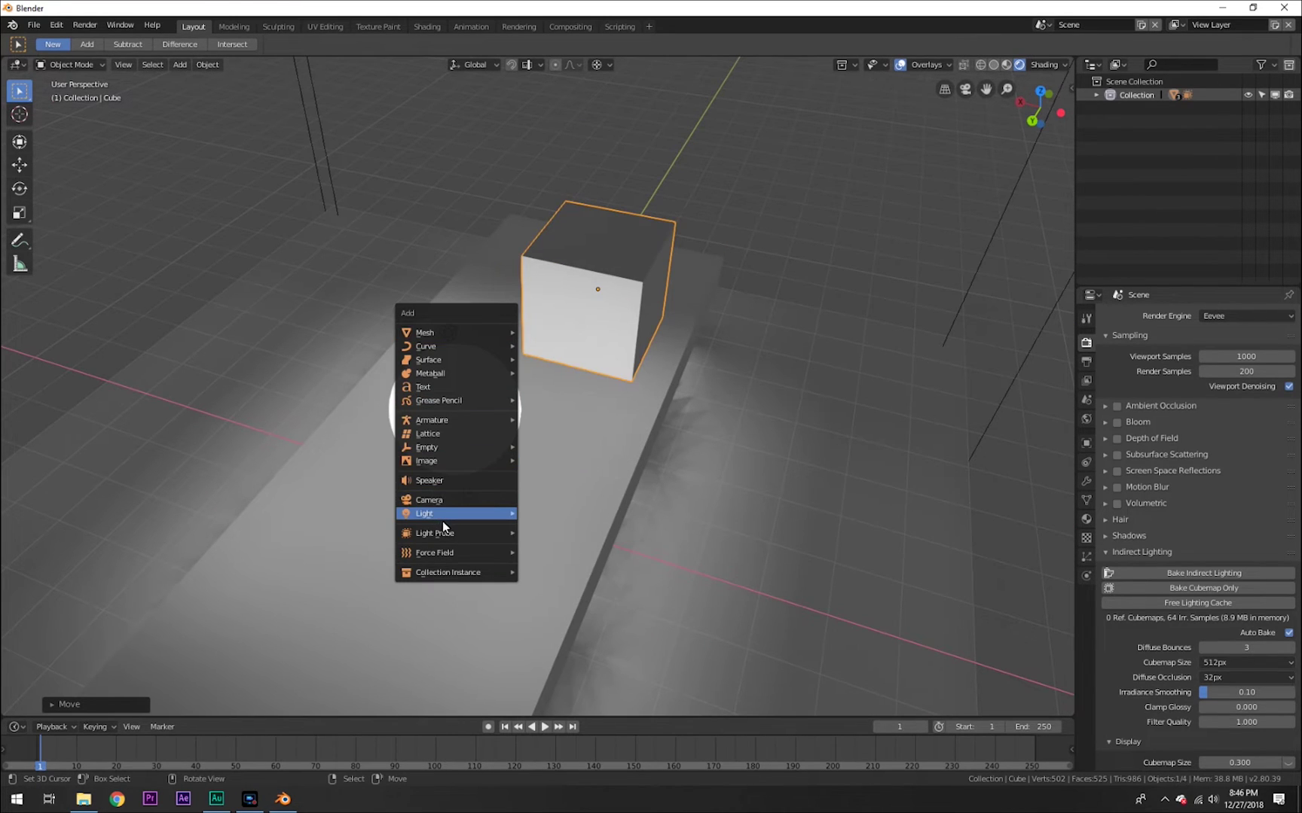
{"action": "left_click", "coordinate": [486, 513]}
{"action": "left_click", "coordinate": [552, 515]}
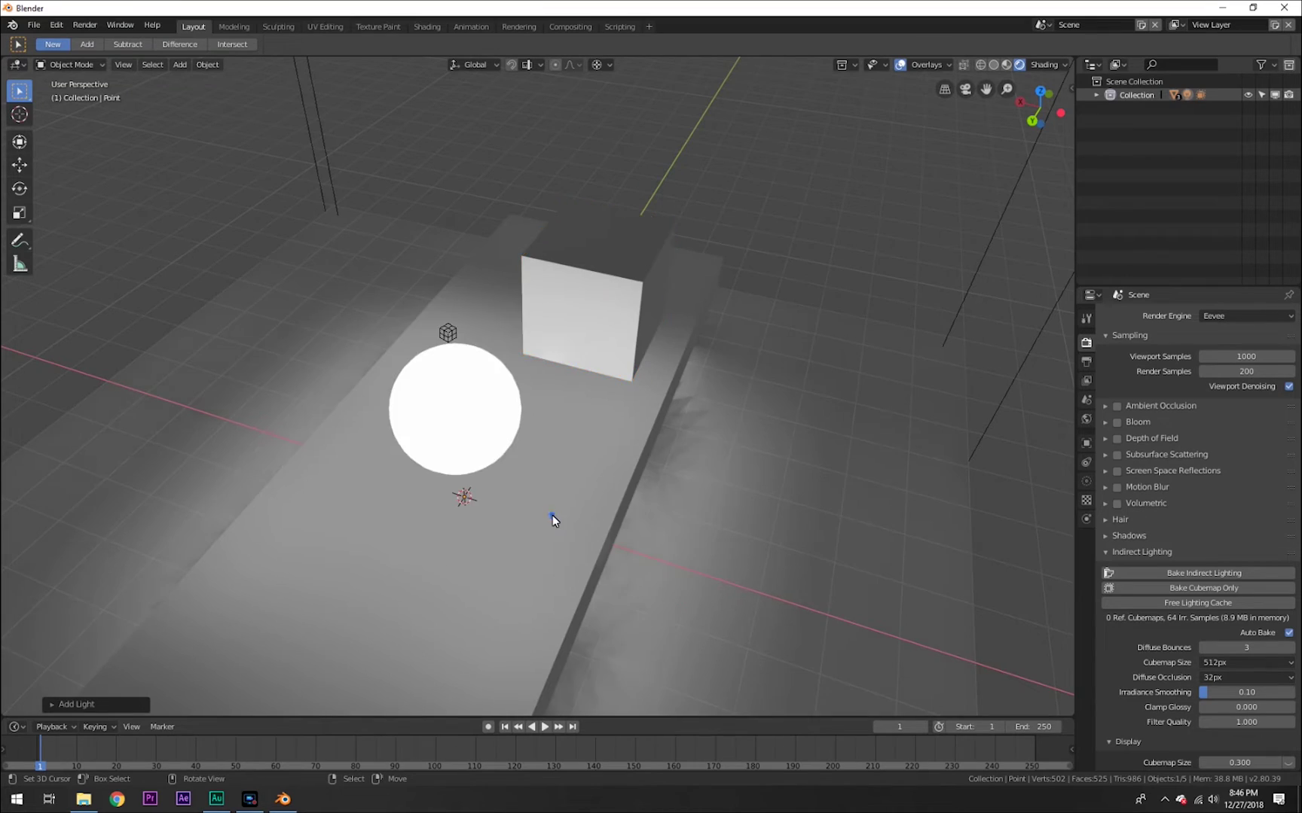
{"action": "scroll", "coordinate": [554, 517], "scroll_direction": "down", "scroll_amount": 4}
{"action": "middle_click_drag", "start_coordinate": [601, 518], "coordinate": [528, 492]}
{"action": "key", "text": "g"}
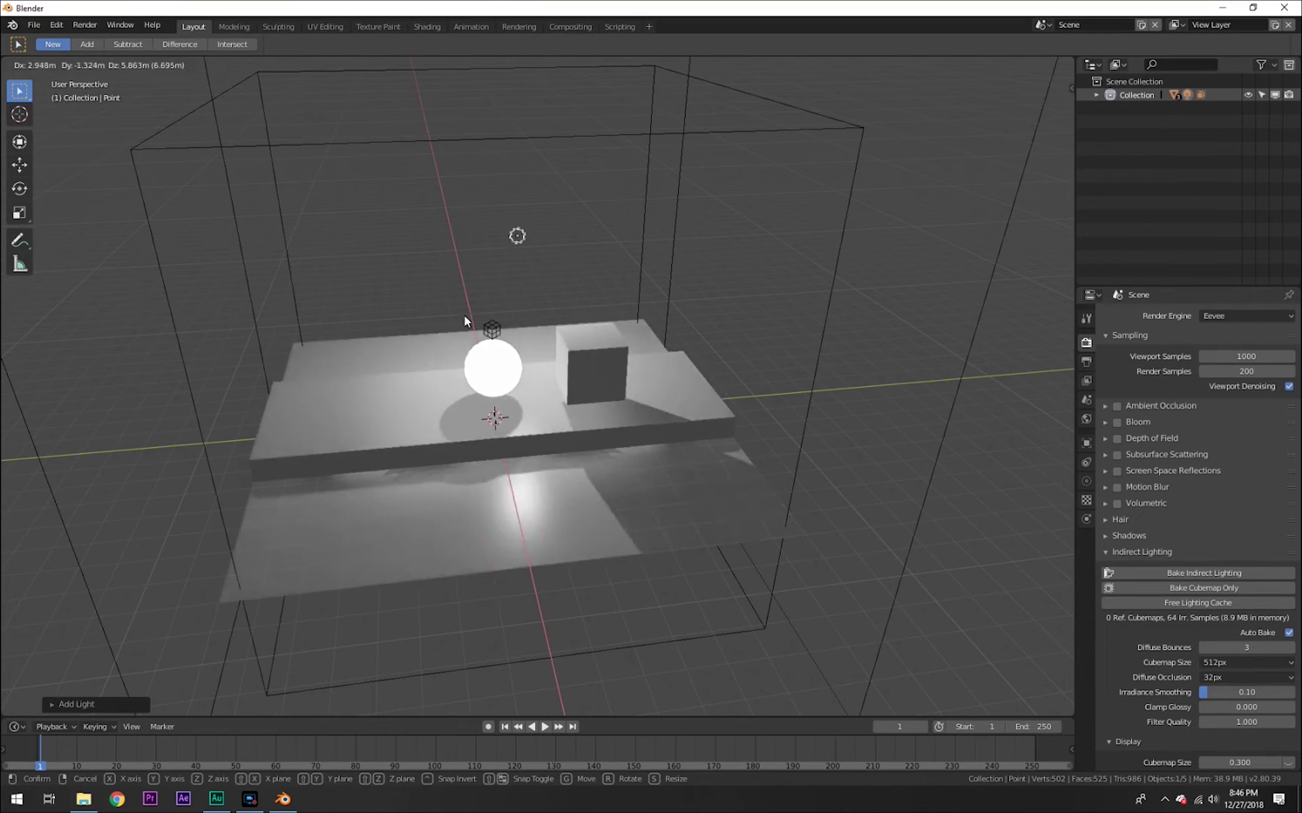
{"action": "left_click", "coordinate": [352, 372]}
{"action": "middle_click_drag", "start_coordinate": [352, 372], "coordinate": [545, 405]}
{"action": "key", "text": "Delete"}
Add an area light, raise it along the Z axis, and move it to the sphere's side opposite the cube
{"action": "key", "text": "shift+a"}
{"action": "mouse_move", "coordinate": [486, 380]}
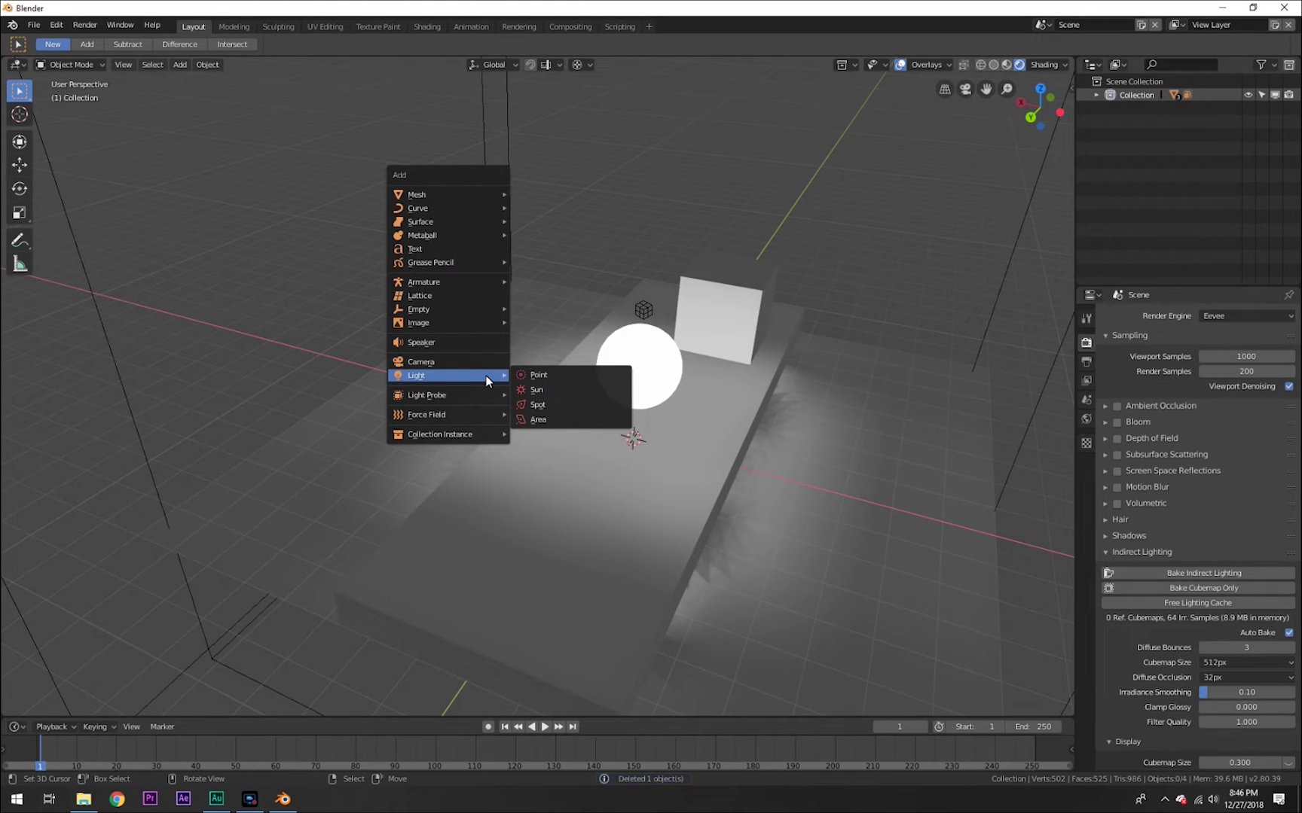
{"action": "left_click", "coordinate": [543, 420]}
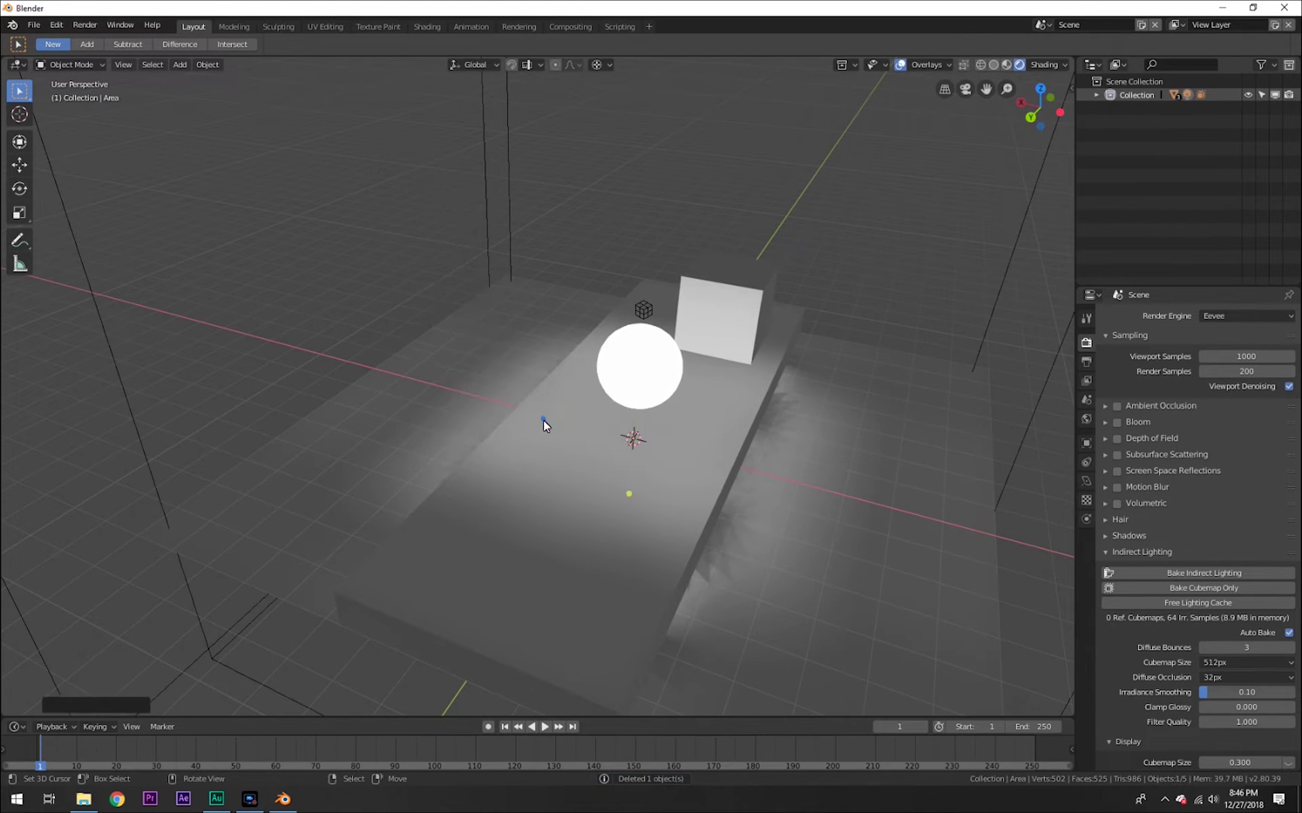
{"action": "middle_click_drag", "start_coordinate": [544, 421], "coordinate": [573, 454]}
{"action": "key", "text": "g"}
{"action": "key", "text": "z"}
{"action": "left_click", "coordinate": [613, 319]}
{"action": "key", "text": "g"}
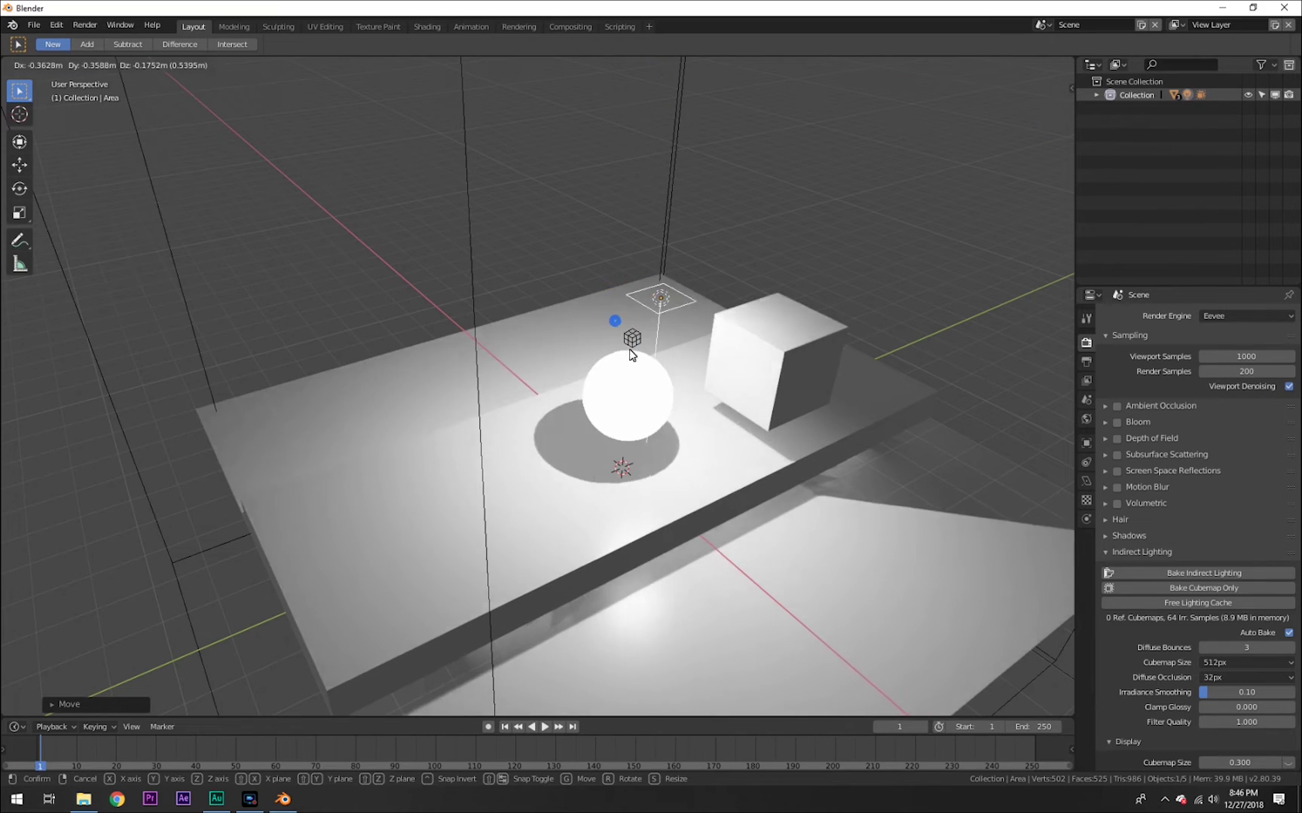
{"action": "left_click", "coordinate": [430, 355]}
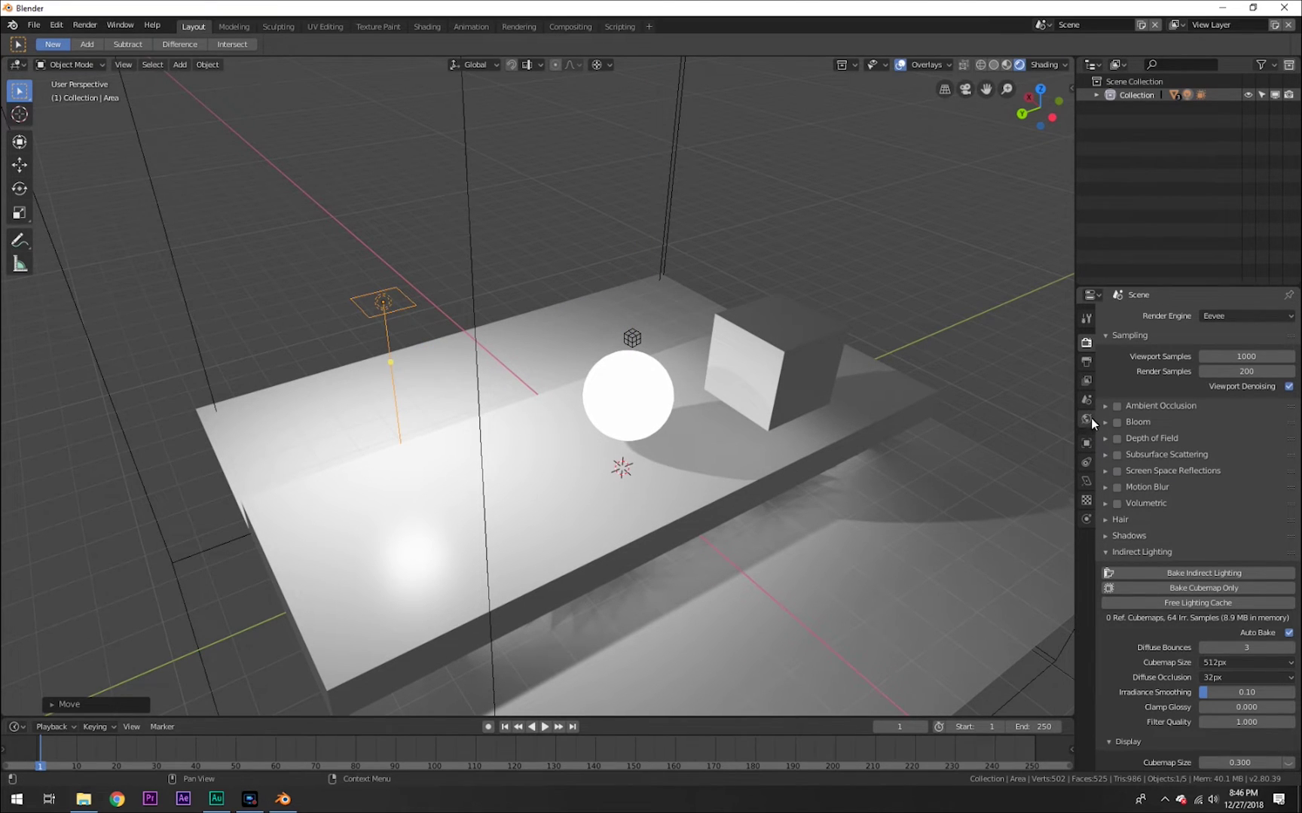
Set the square area light's size to 8.5 m
{"action": "left_click", "coordinate": [1085, 482]}
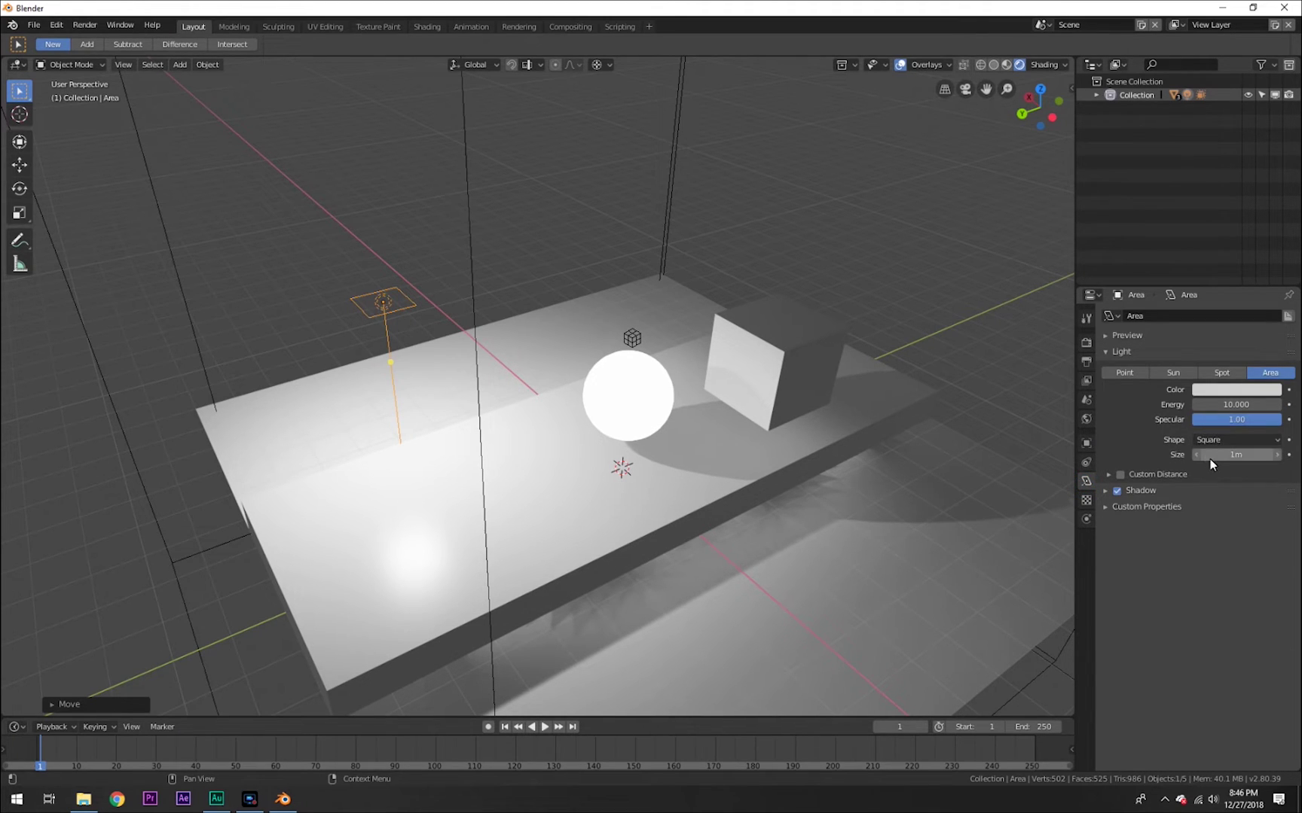
{"action": "left_click_drag", "start_coordinate": [1210, 456], "coordinate": [433, 533]}
{"action": "middle_click_drag", "start_coordinate": [433, 533], "coordinate": [506, 488]}
Rotate the area light to tilt it toward the sphere and cube, and raise it about 4.2 m along global Z
{"action": "key", "text": "r"}
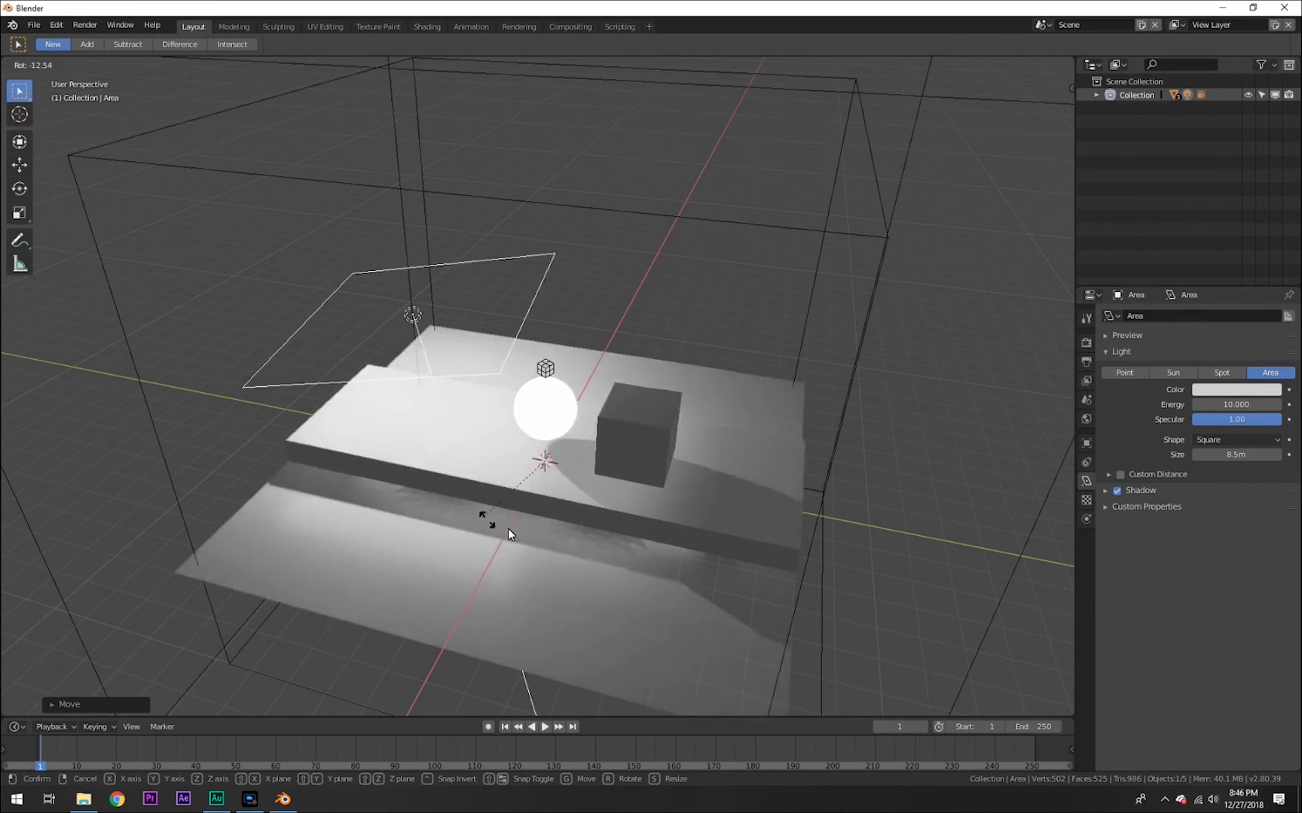
{"action": "left_click", "coordinate": [515, 516]}
{"action": "key", "text": "g"}
{"action": "key", "text": "z"}
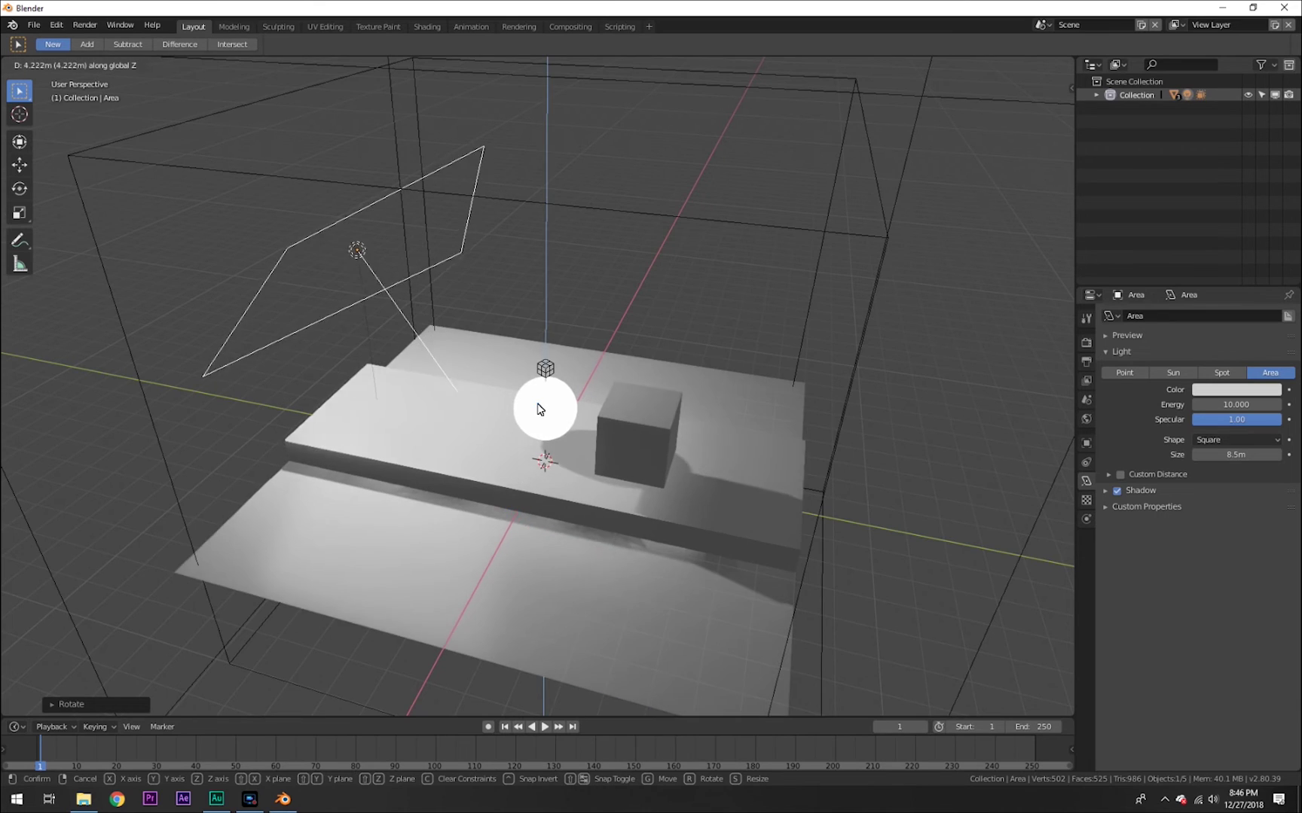
{"action": "left_click", "coordinate": [536, 403]}
{"action": "middle_click_drag", "start_coordinate": [537, 403], "coordinate": [572, 463]}
{"action": "scroll", "coordinate": [714, 381], "scroll_direction": "up", "scroll_amount": 2}
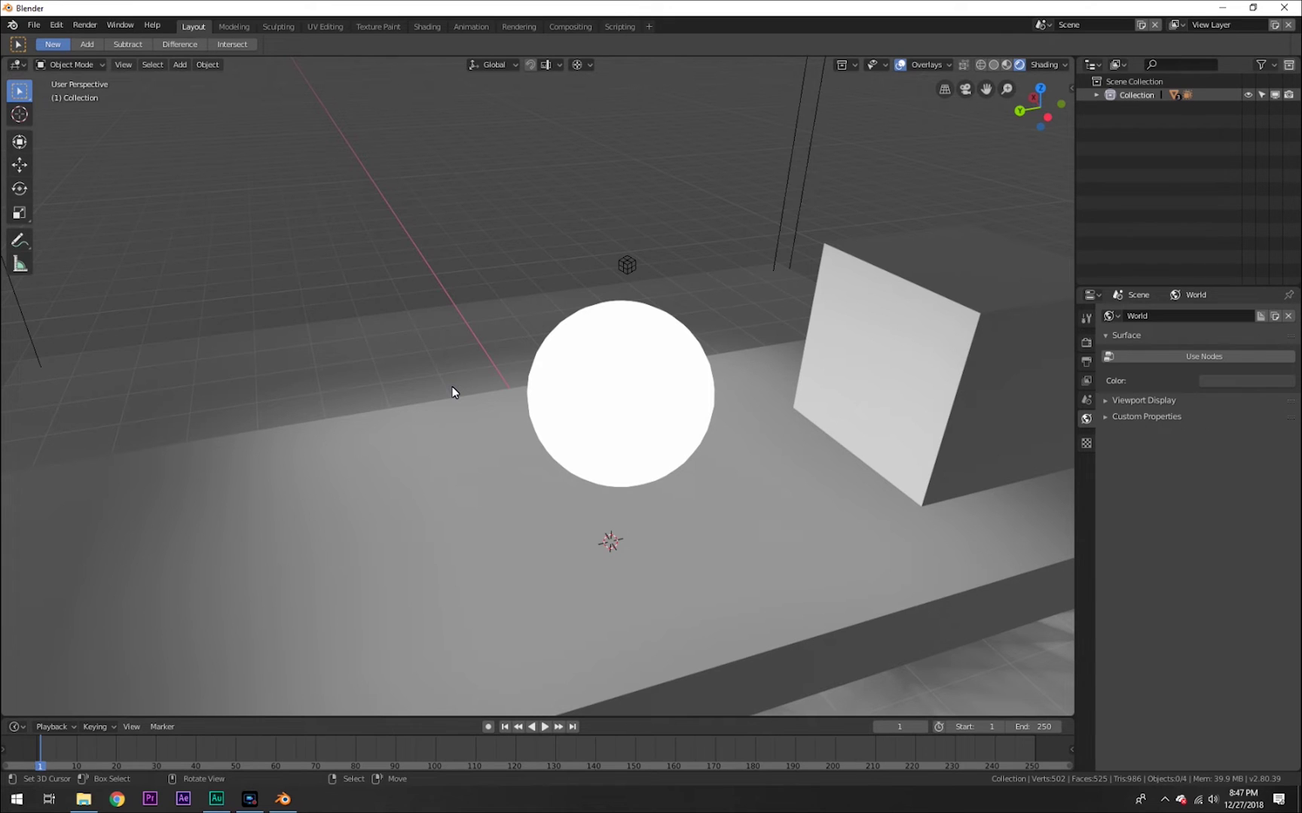
Move the cube around the sphere and place it toward the opposite end of the slab
{"action": "scroll", "coordinate": [343, 405], "scroll_direction": "down", "scroll_amount": 4}
{"action": "right_click", "coordinate": [718, 390]}
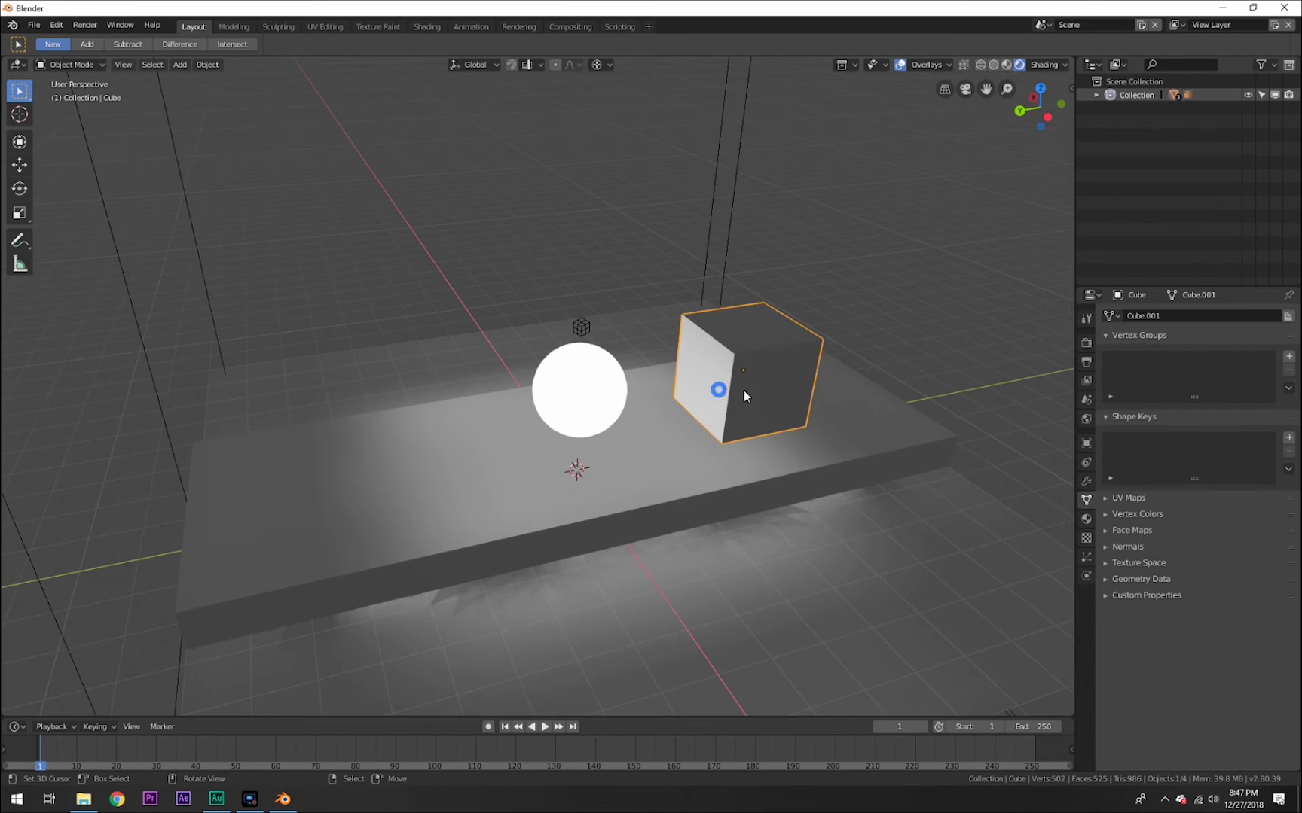
{"action": "key", "text": "g"}
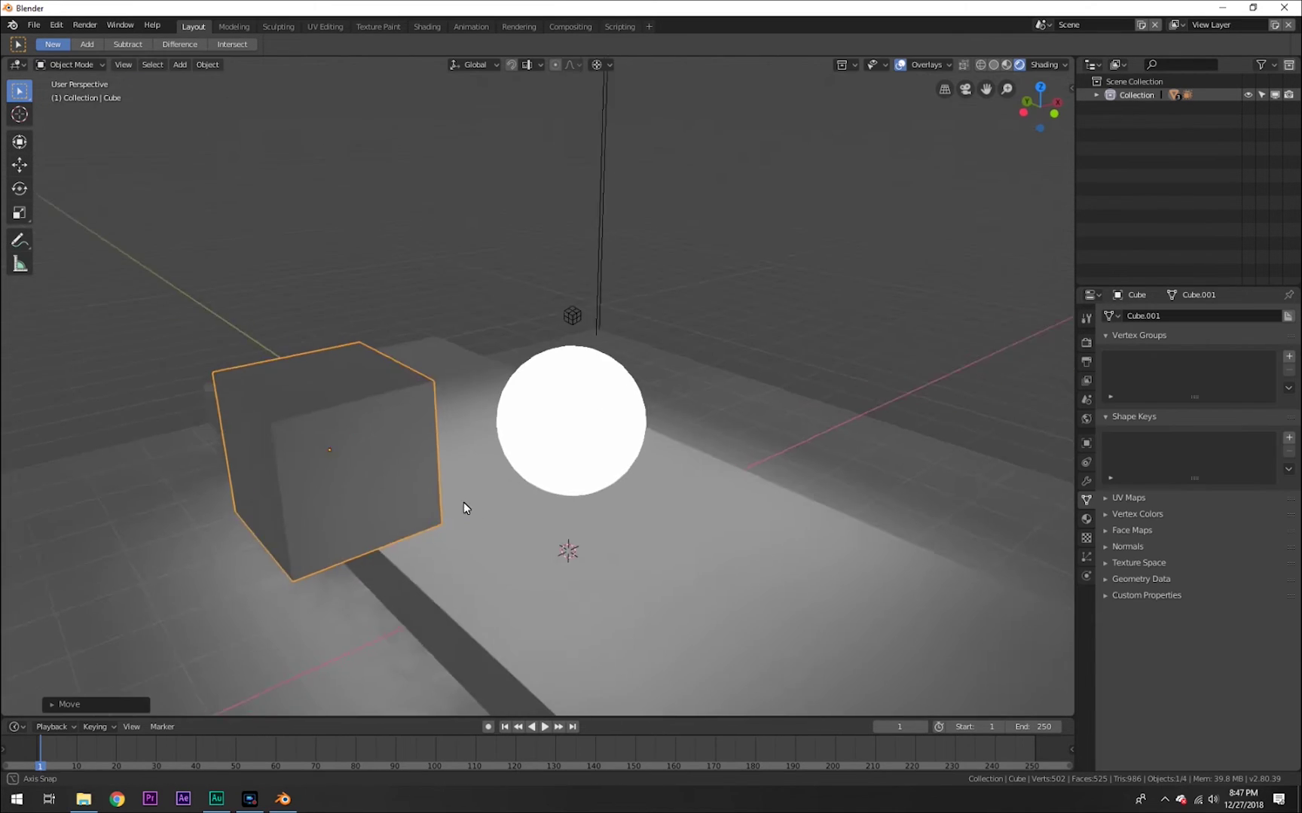
{"action": "middle_click_drag", "start_coordinate": [464, 503], "coordinate": [431, 479]}
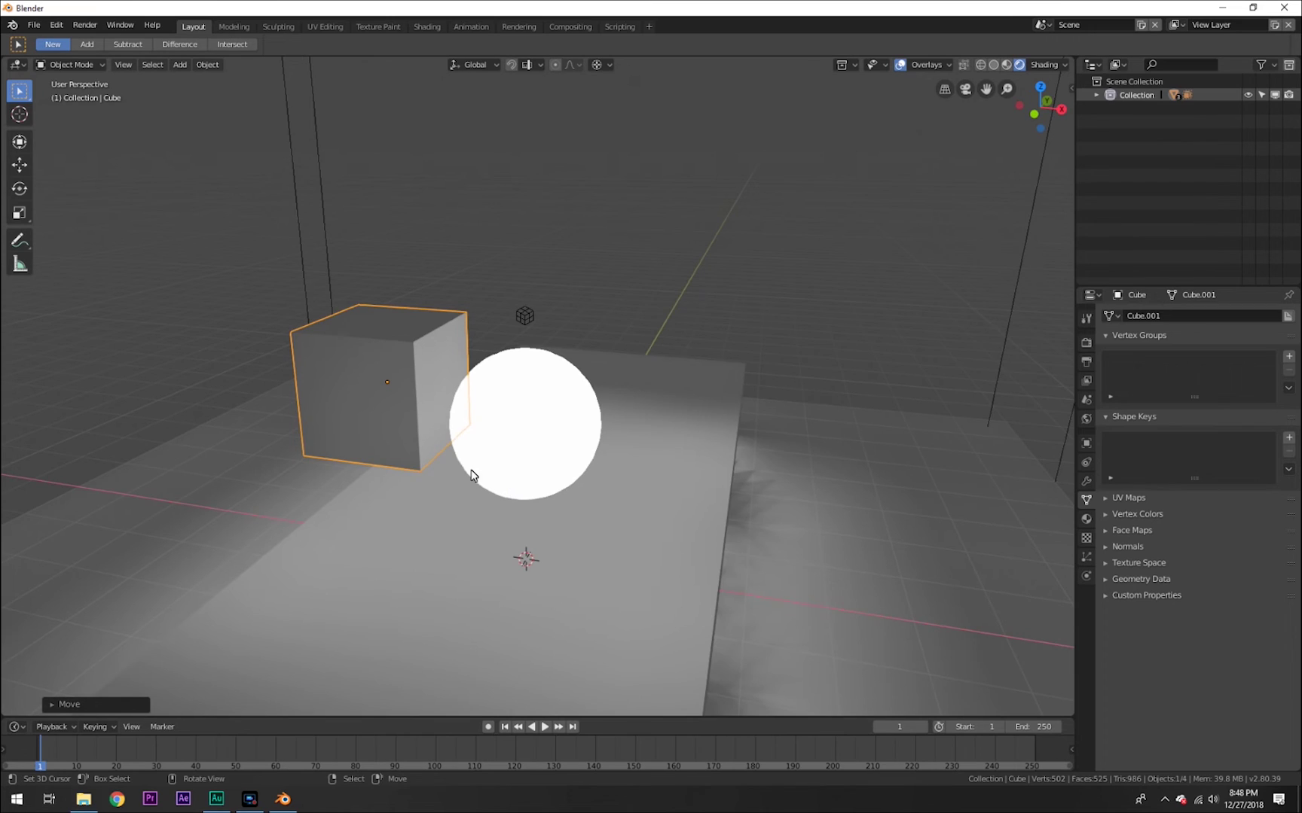
{"action": "middle_click_drag", "start_coordinate": [342, 472], "coordinate": [391, 452]}
{"action": "key", "text": "g"}
{"action": "left_click", "coordinate": [779, 377]}
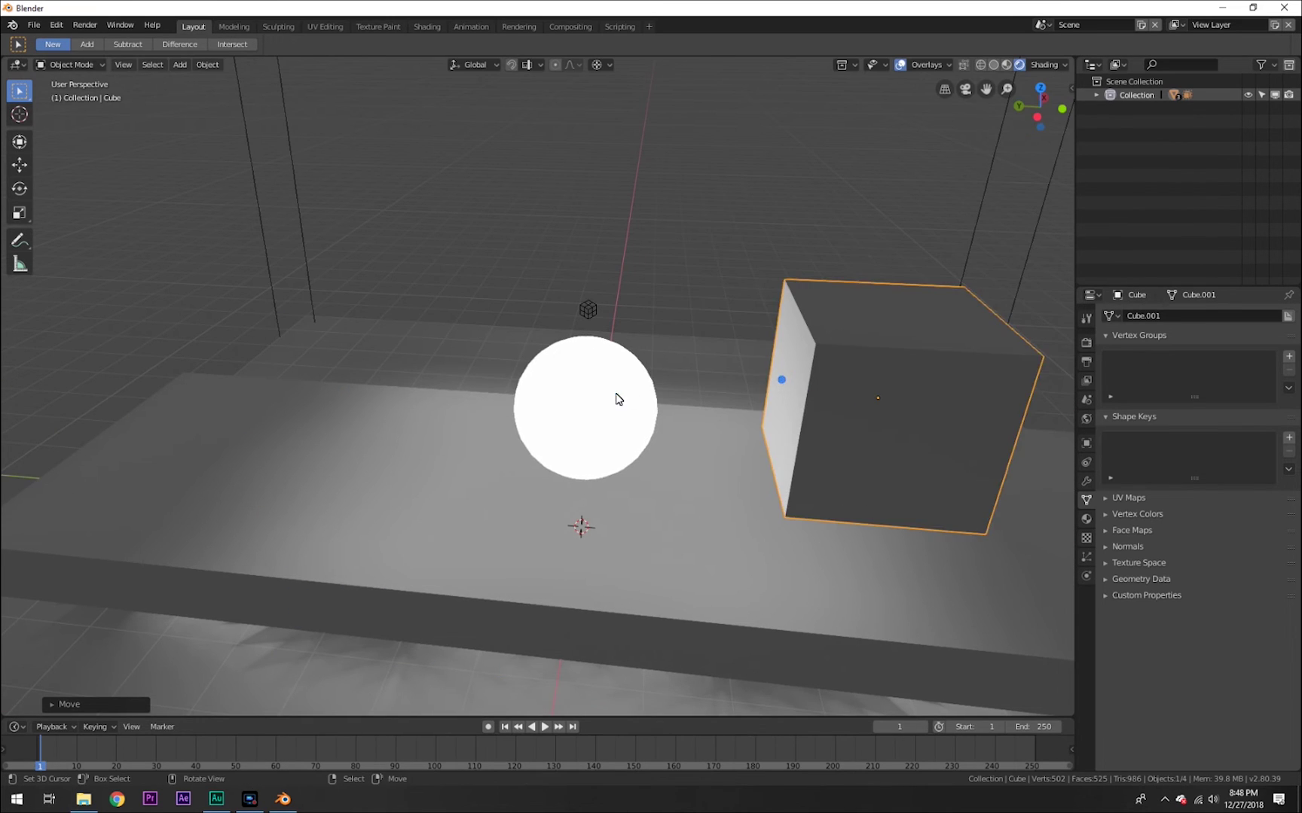
Move the sphere away from the cube to the other end of the slab
{"action": "left_click", "coordinate": [614, 393]}
{"action": "middle_click_drag", "start_coordinate": [739, 426], "coordinate": [706, 427]}
{"action": "key", "text": "g"}
{"action": "left_click", "coordinate": [375, 412]}
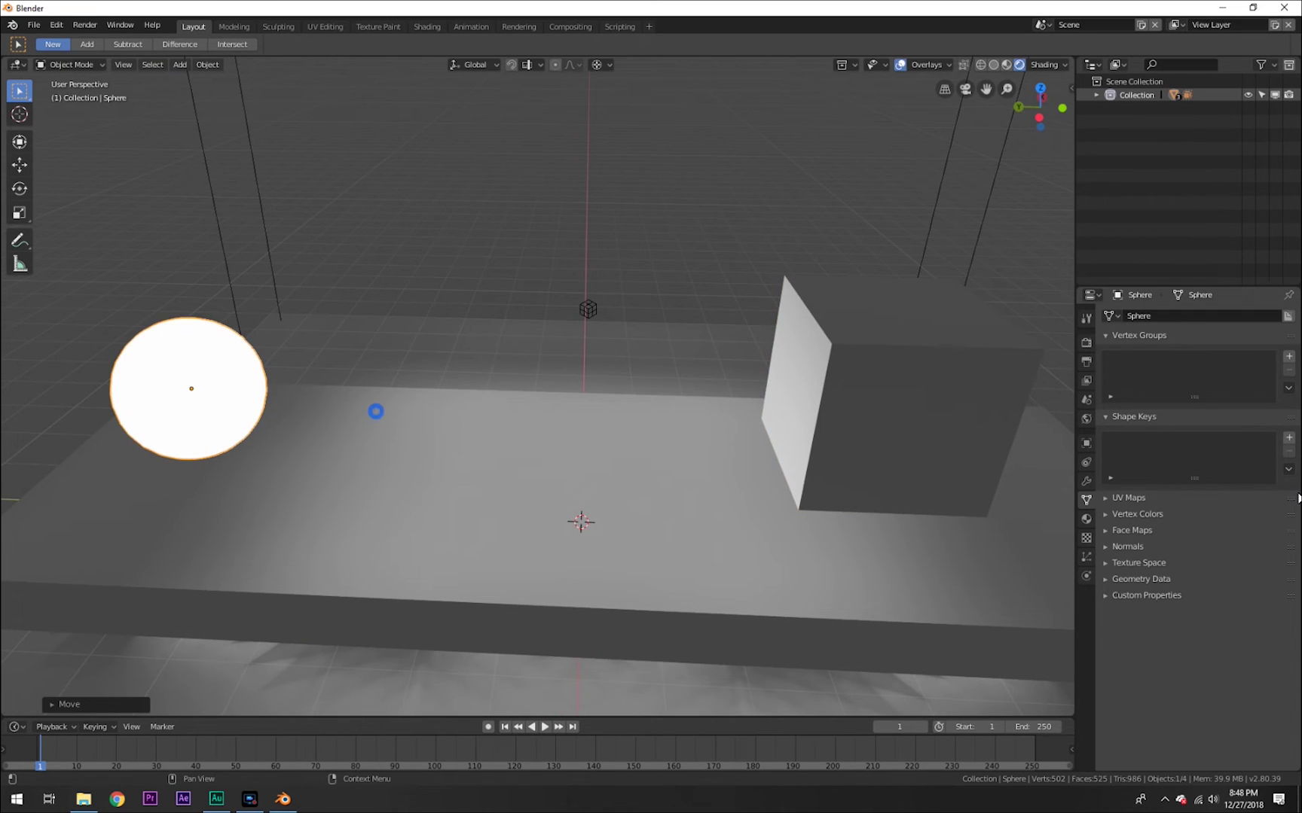
Select the irradiance volume and rebake Eevee's indirect lighting for the new sphere and cube positions
{"action": "left_click", "coordinate": [998, 189]}
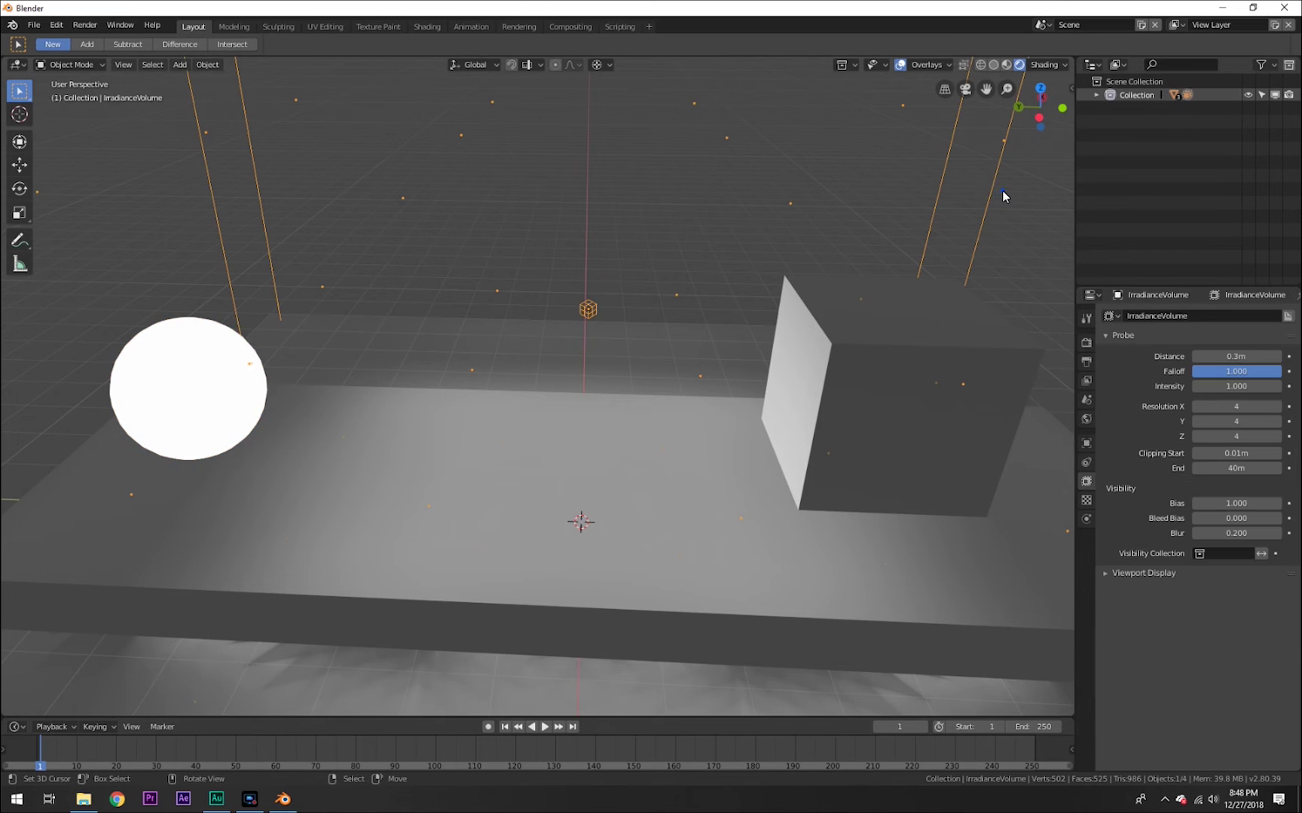
{"action": "left_click", "coordinate": [1086, 342]}
{"action": "left_click", "coordinate": [1197, 574]}
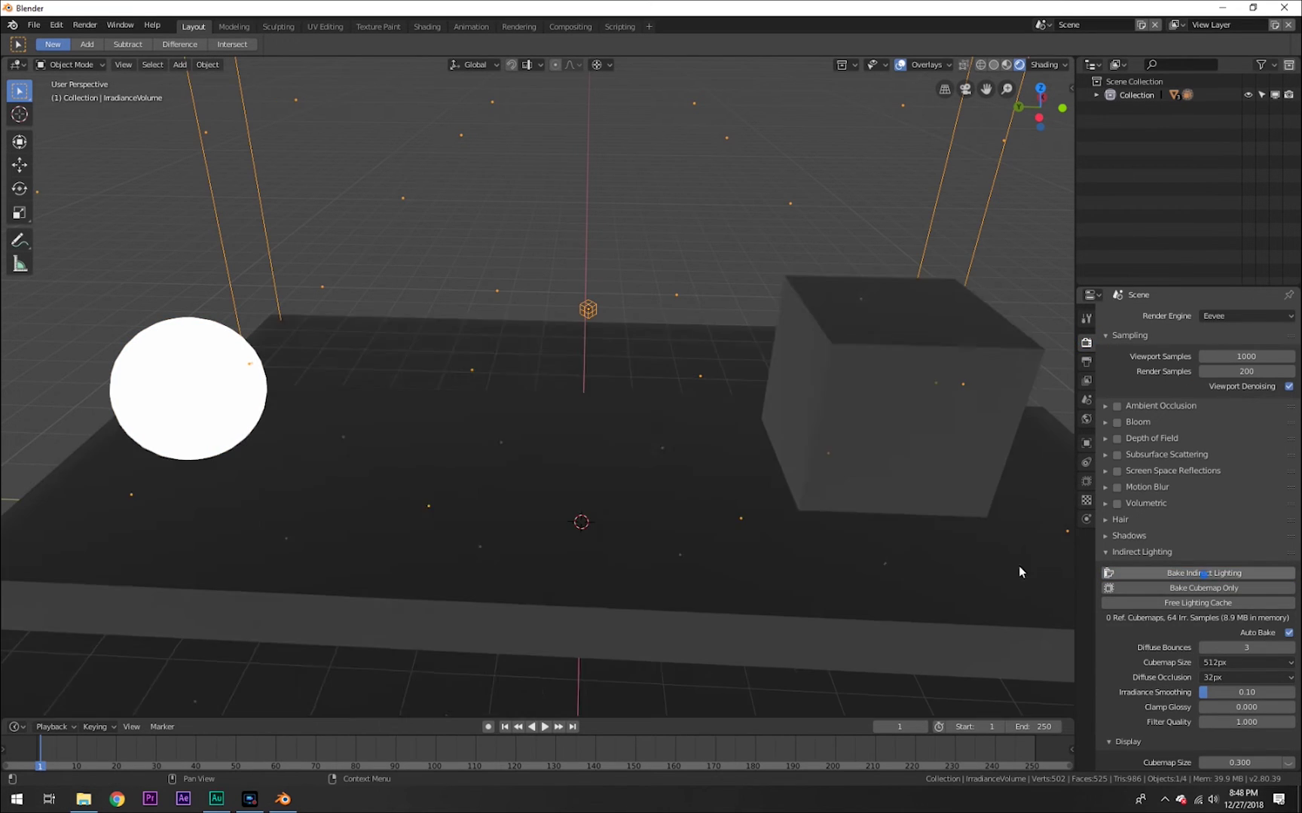
{"action": "middle_click_drag", "start_coordinate": [1020, 570], "coordinate": [916, 498]}
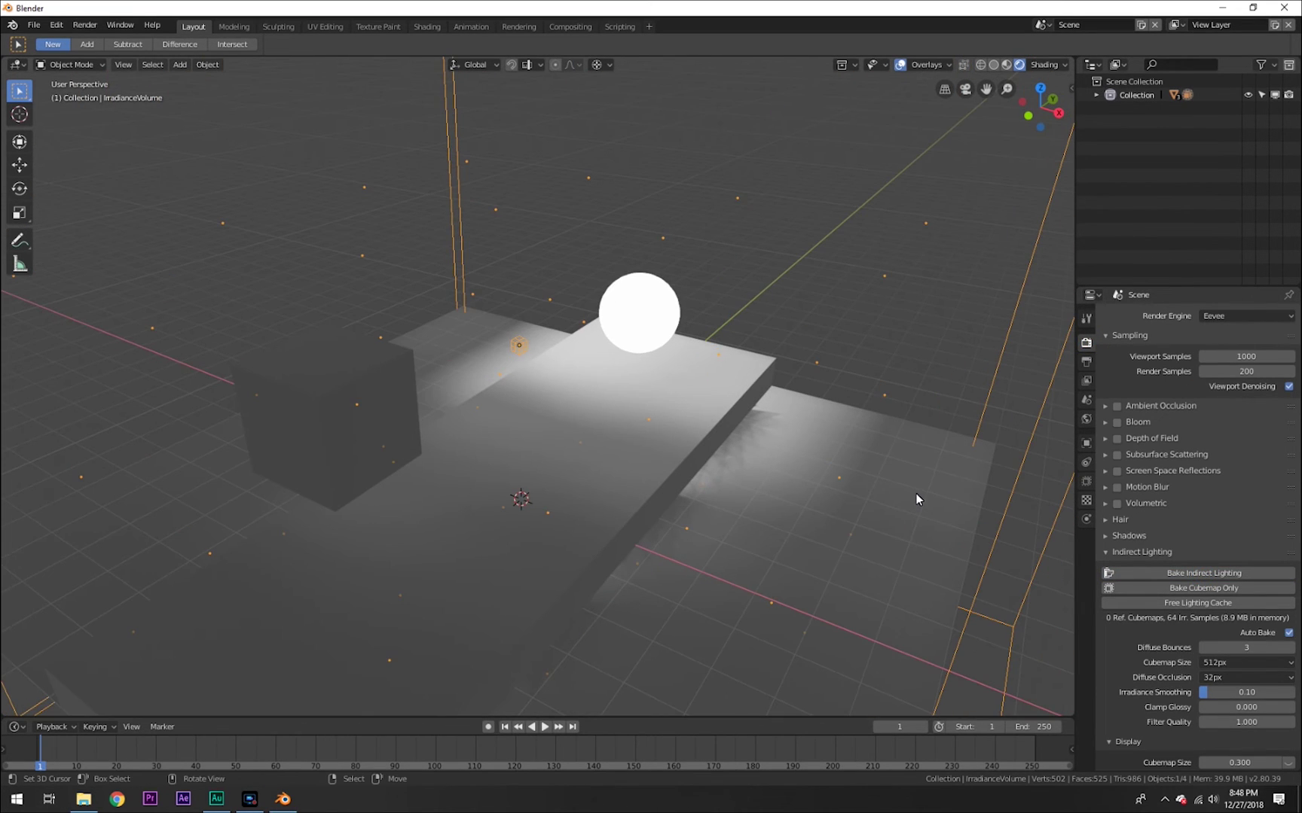